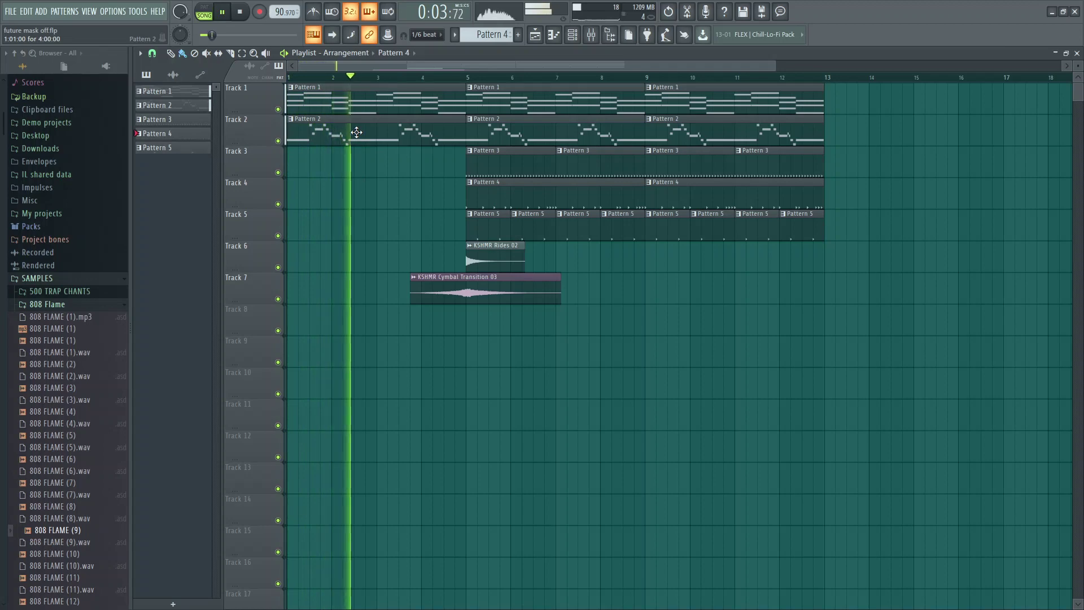
Step: Examine the Pattern 2 flute melody in the piano roll during playback and return to the playlist
{"action": "double_click", "coordinate": [356, 132]}
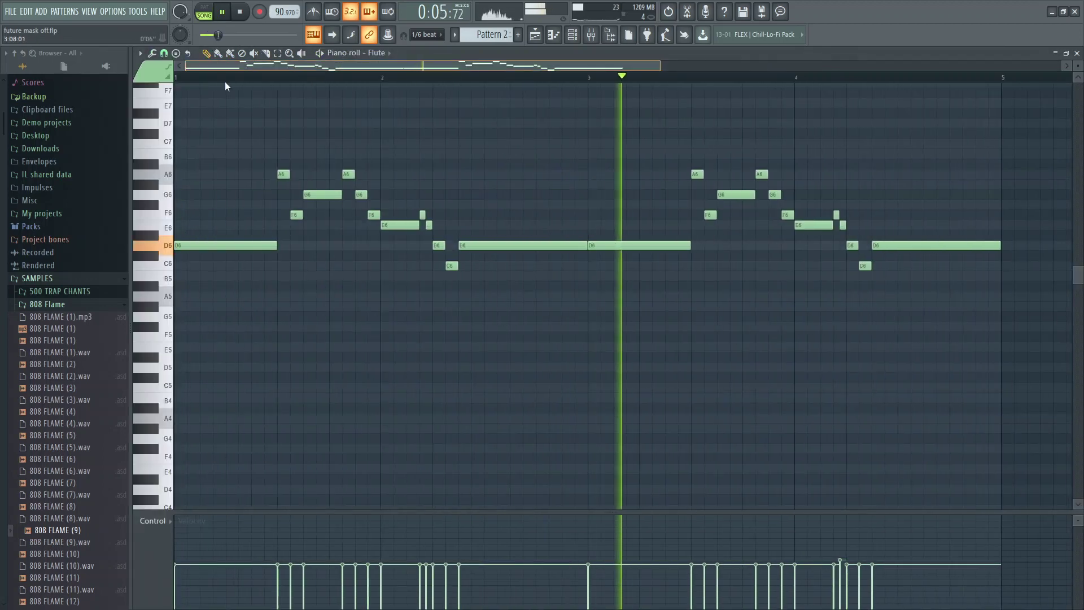
{"action": "key", "text": "F5"}
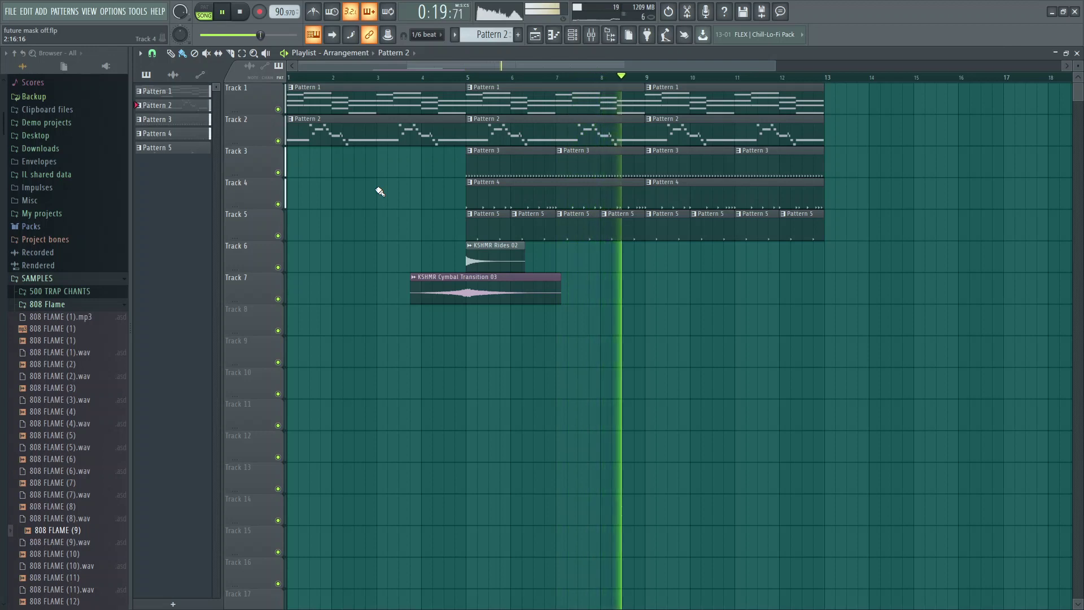
Step: Place copies of the KSHMR Rides 02 clip on Track 6 at bars 9 and 13
{"action": "left_click", "coordinate": [491, 257]}
{"action": "left_click", "coordinate": [649, 257]}
{"action": "left_click", "coordinate": [839, 260]}
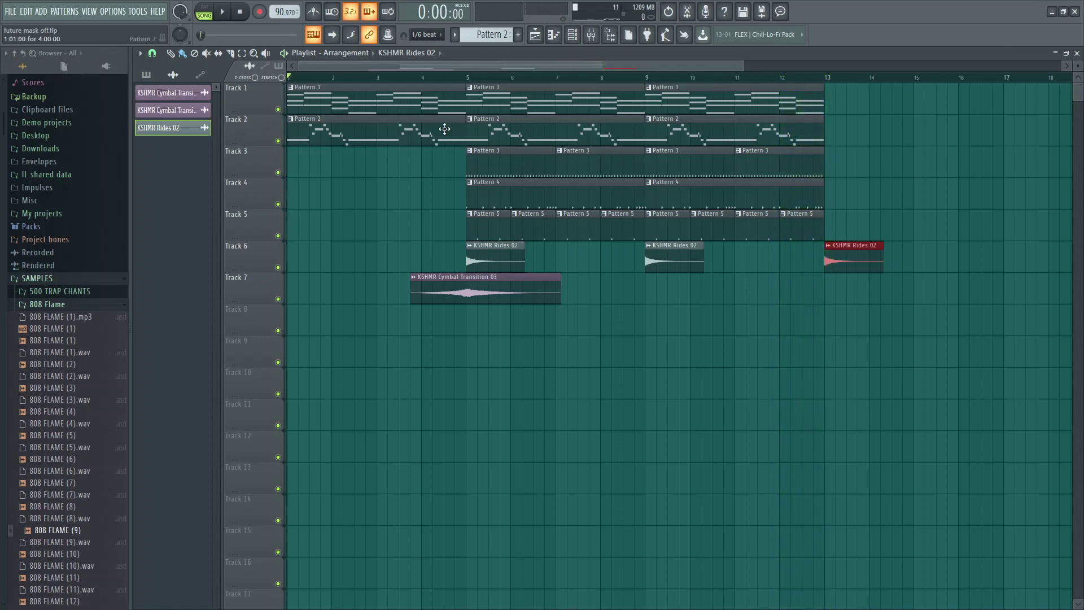
Step: Examine and play the Analog Lab V chords of Pattern 1 in the piano roll, and close it
{"action": "double_click", "coordinate": [314, 101]}
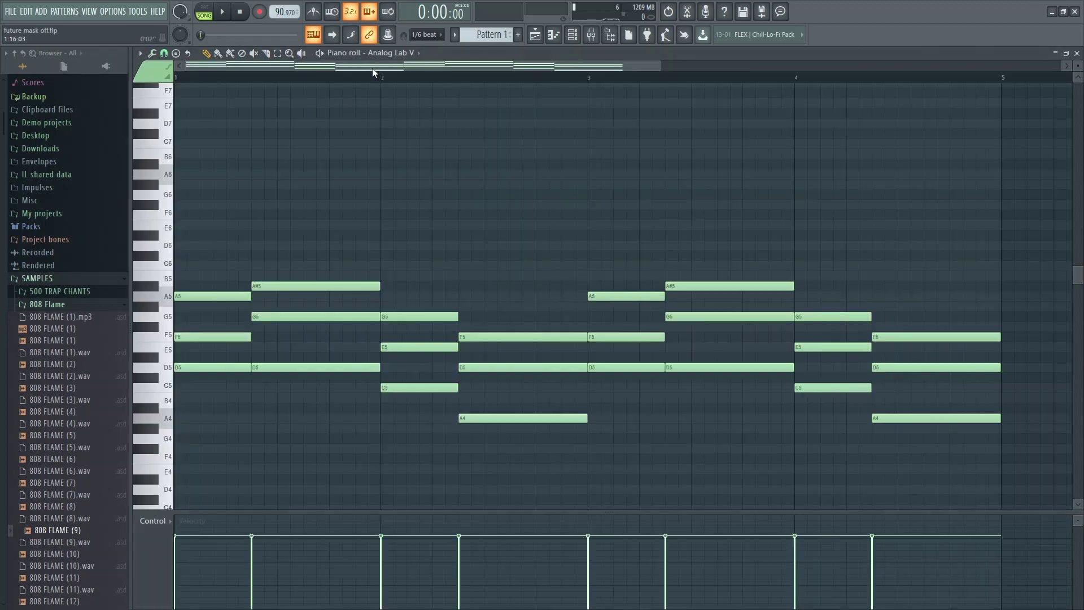
{"action": "left_click", "coordinate": [1077, 53]}
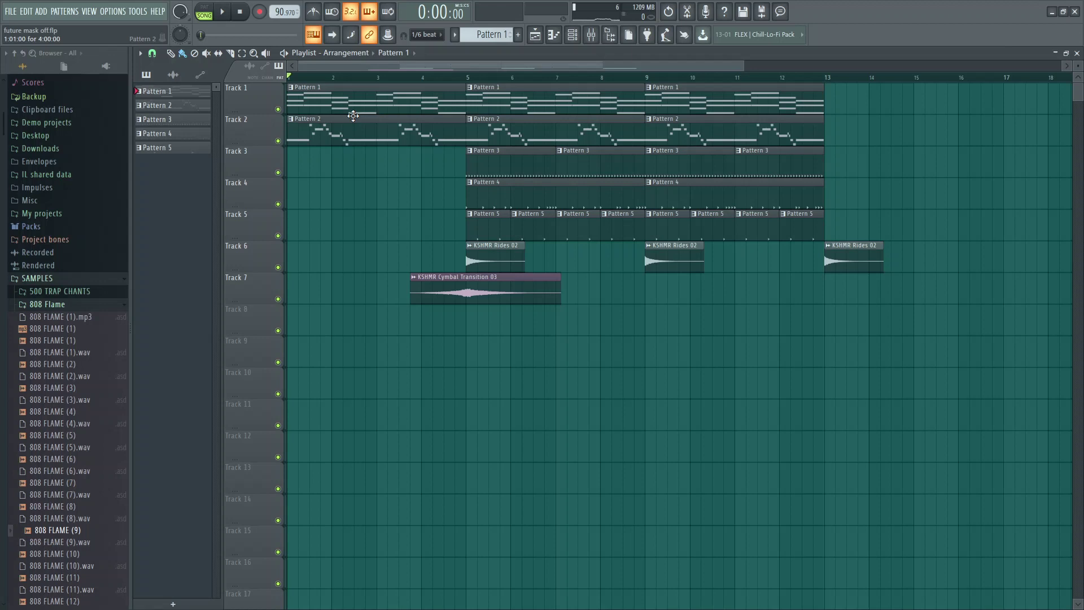
{"action": "double_click", "coordinate": [287, 108]}
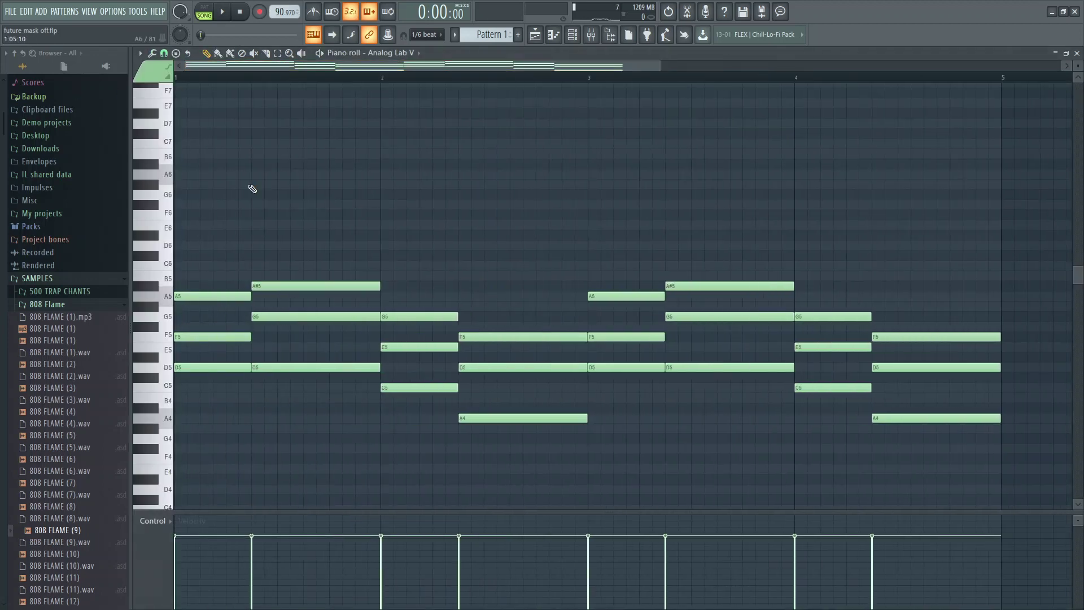
{"action": "scroll", "coordinate": [257, 158], "scroll_direction": "down", "scroll_amount": 3}
{"action": "left_click", "coordinate": [319, 54]}
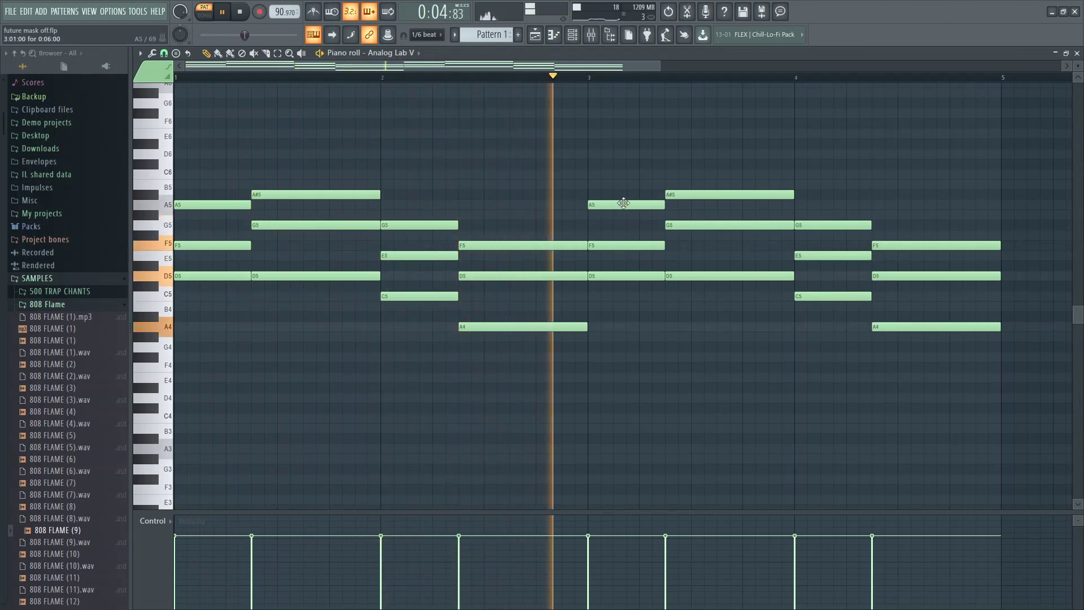
{"action": "key", "text": "space"}
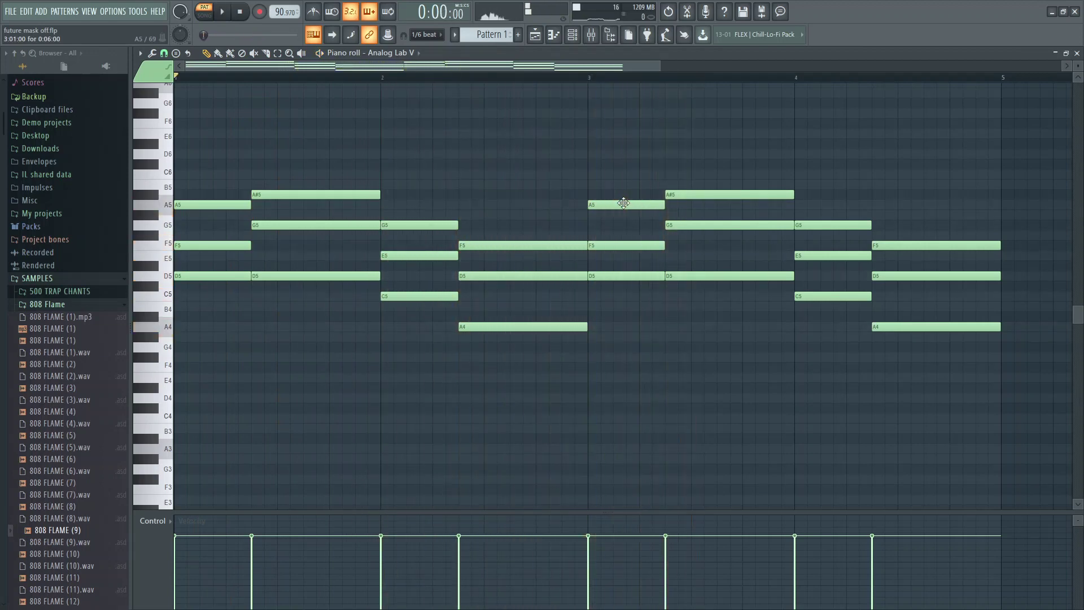
{"action": "left_click", "coordinate": [1076, 53]}
Step: Open Pattern 2's piano roll and inspect the FLEX preset used by the Flute channel
{"action": "double_click", "coordinate": [317, 138]}
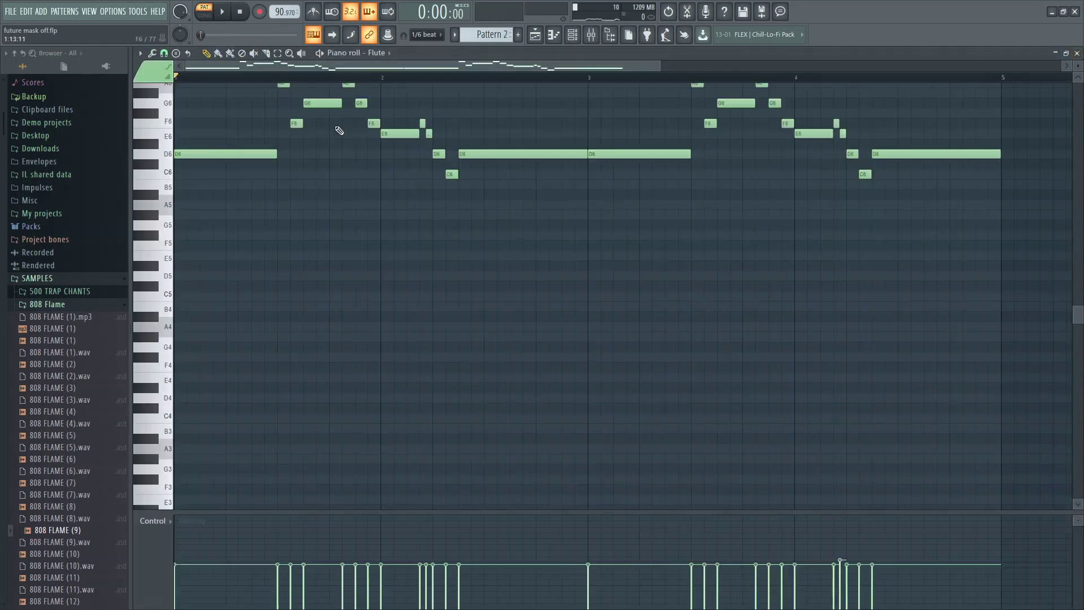
{"action": "left_click", "coordinate": [572, 35]}
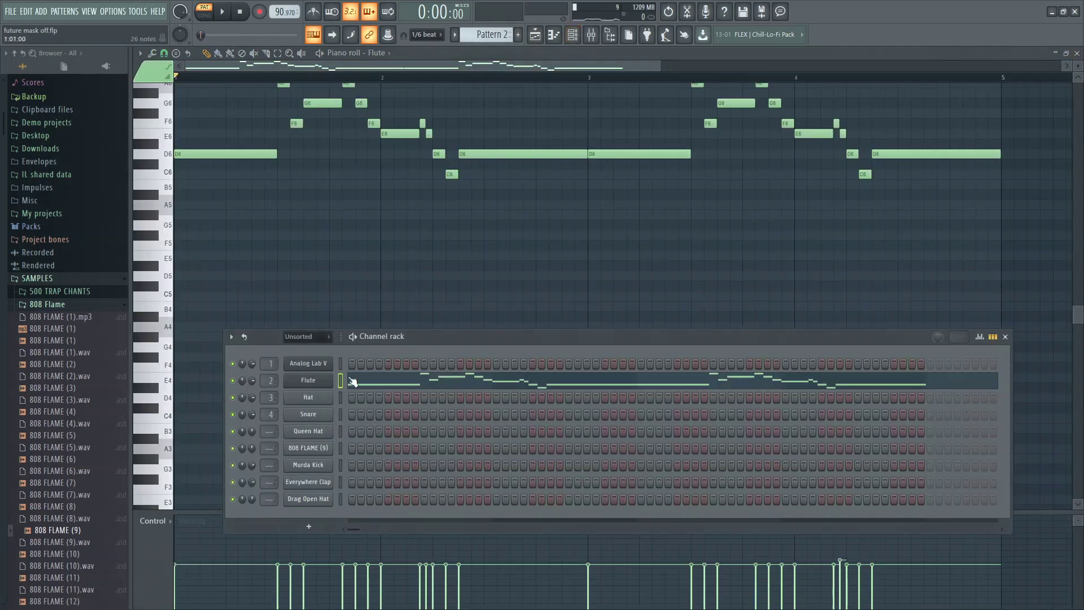
{"action": "left_click", "coordinate": [314, 377]}
{"action": "scroll", "coordinate": [333, 440], "scroll_direction": "down", "scroll_amount": 5}
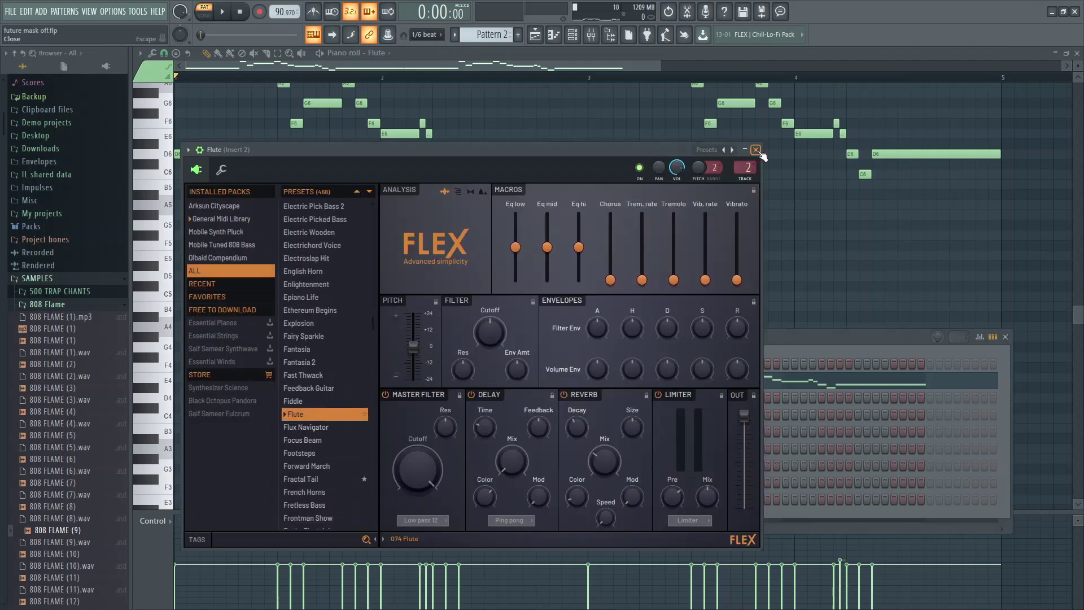
{"action": "left_click", "coordinate": [756, 150]}
Step: Replace the Flute channel's instrument with a new FLEX and load the Flute preset from the ALL pack list
{"action": "right_click", "coordinate": [331, 377]}
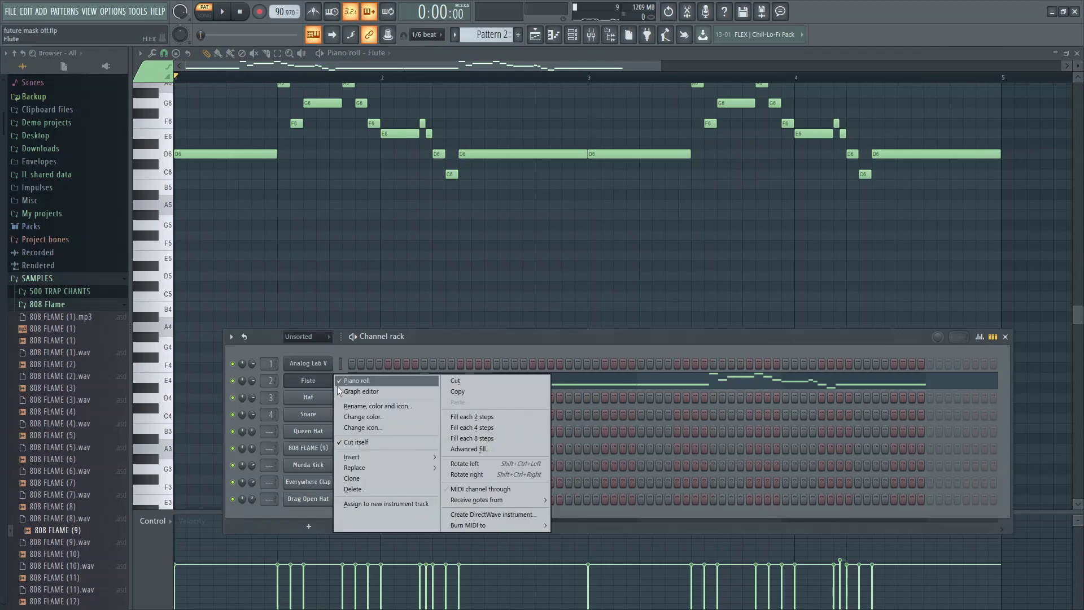
{"action": "mouse_move", "coordinate": [367, 467]}
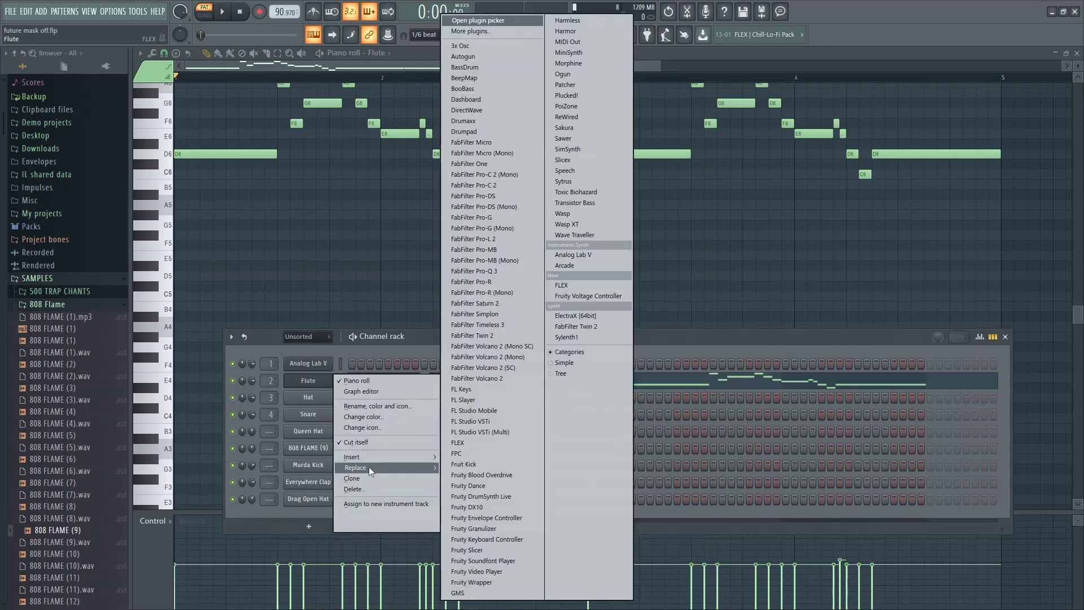
{"action": "left_click", "coordinate": [567, 288]}
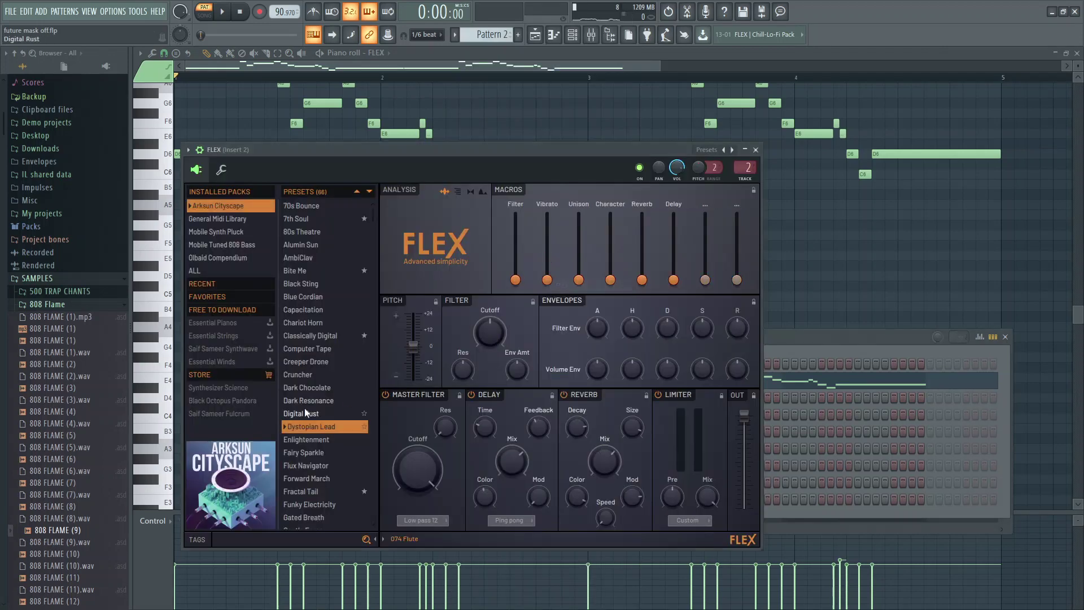
{"action": "left_click", "coordinate": [201, 267]}
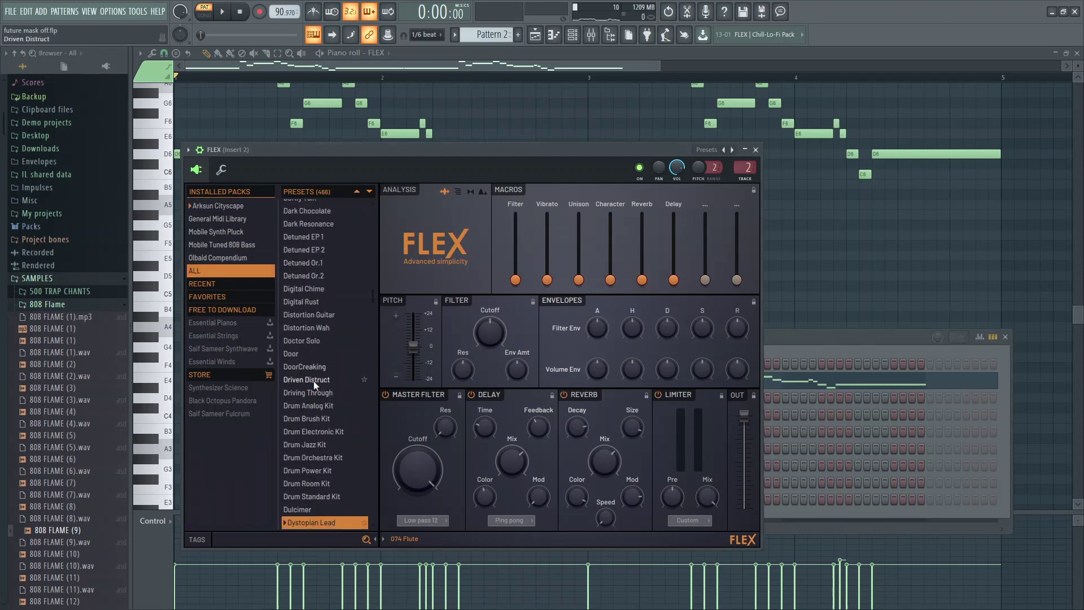
{"action": "scroll", "coordinate": [313, 380], "scroll_direction": "down", "scroll_amount": 5}
{"action": "scroll", "coordinate": [302, 388], "scroll_direction": "down", "scroll_amount": 3}
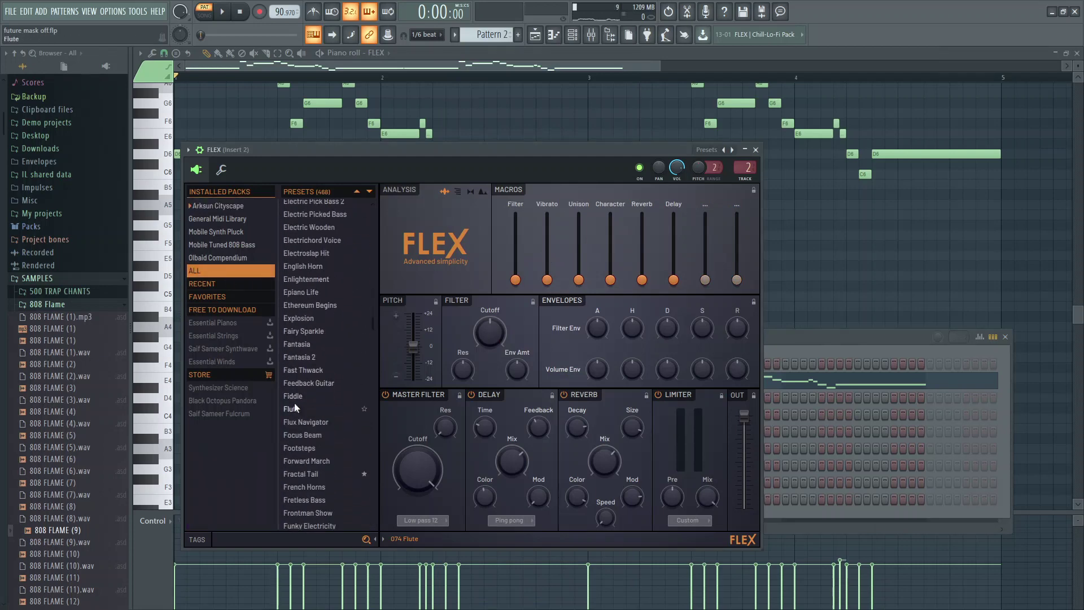
{"action": "left_click", "coordinate": [755, 149]}
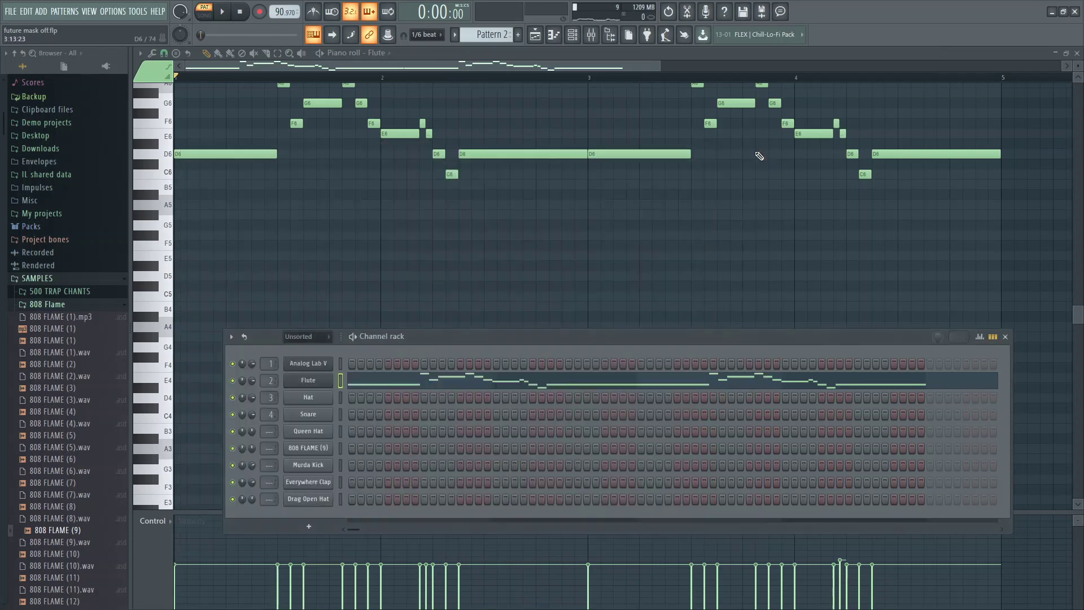
Step: Close the channel rack and play through both halves of Pattern 2's flute melody in the piano roll
{"action": "scroll", "coordinate": [359, 211], "scroll_direction": "up", "scroll_amount": 3}
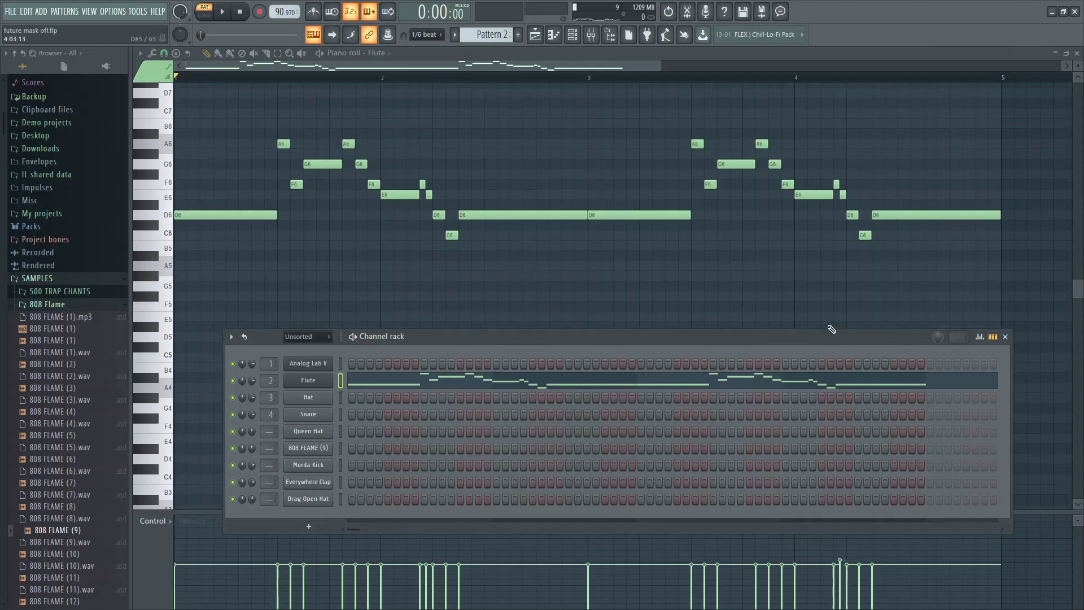
{"action": "left_click", "coordinate": [1006, 337]}
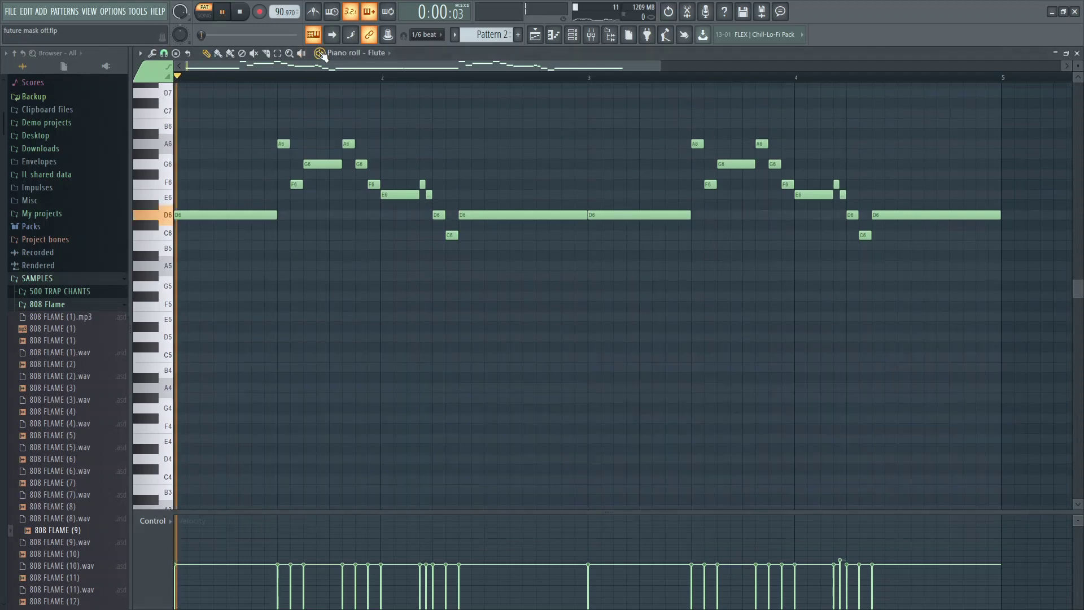
{"action": "scroll", "coordinate": [310, 266], "scroll_direction": "up", "scroll_amount": 3}
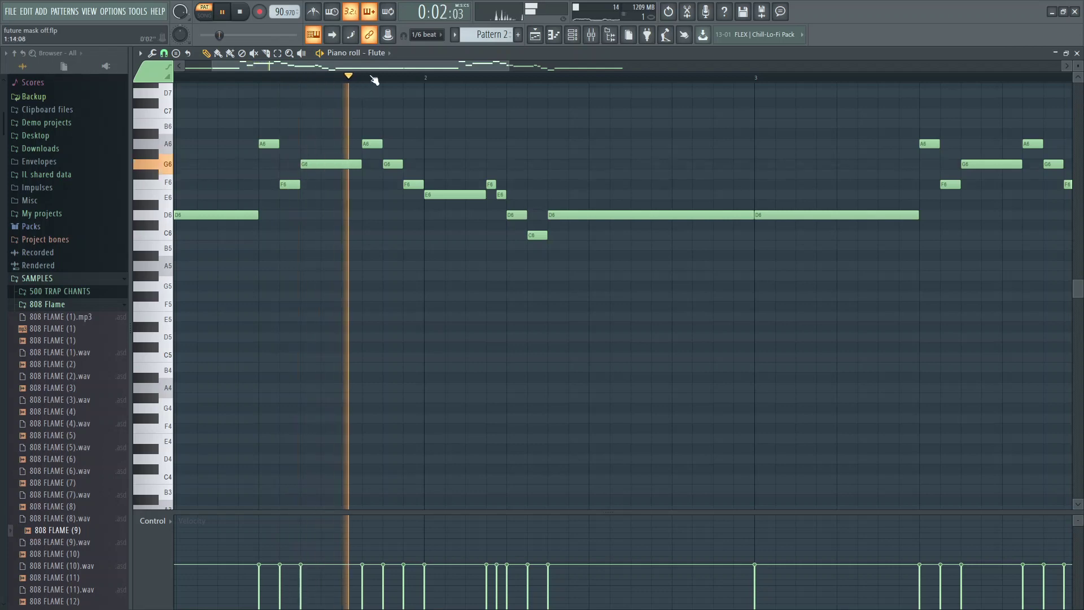
{"action": "left_click_drag", "start_coordinate": [379, 66], "coordinate": [536, 66]}
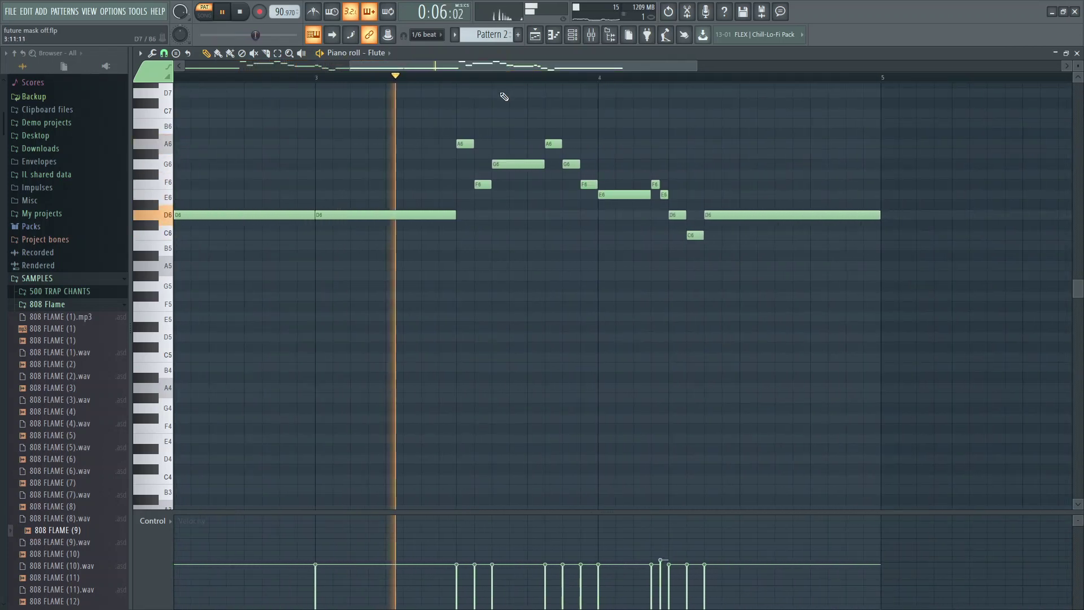
{"action": "scroll", "coordinate": [484, 141], "scroll_direction": "up", "scroll_amount": 2}
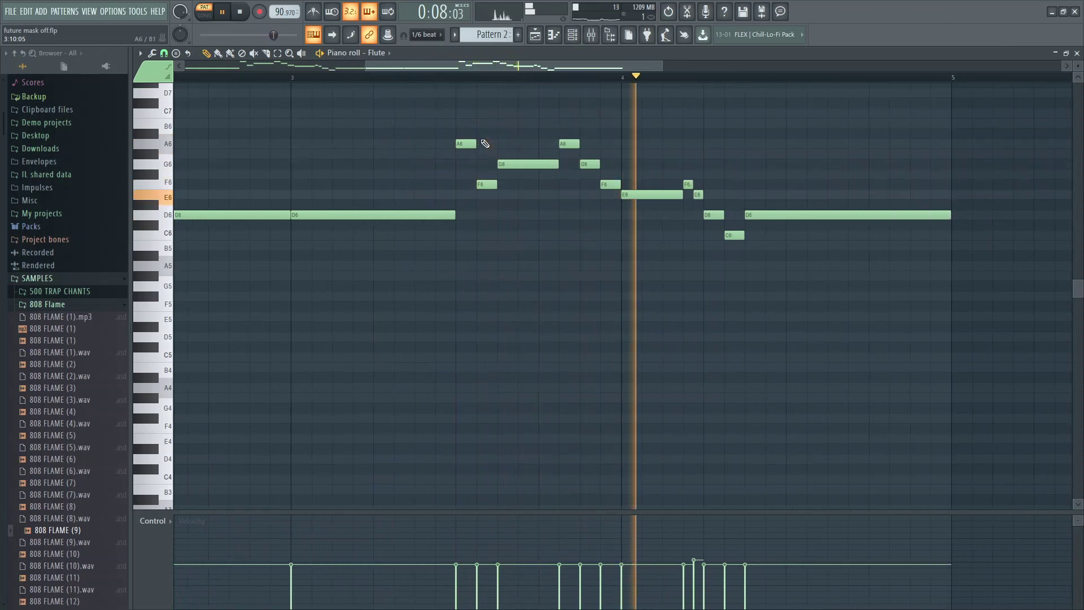
{"action": "key", "text": "space"}
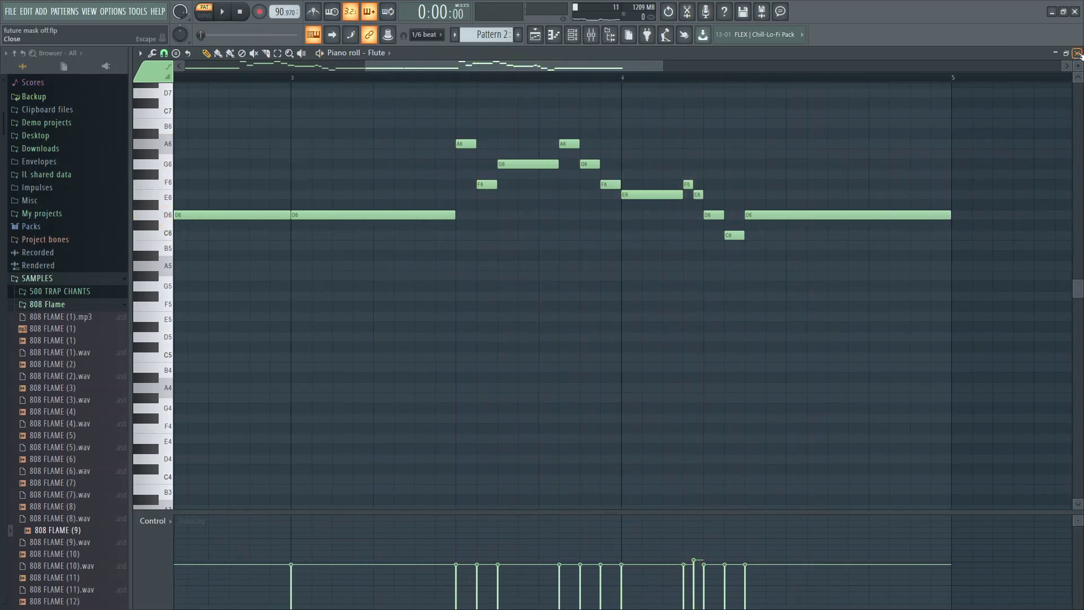
{"action": "left_click", "coordinate": [1077, 53]}
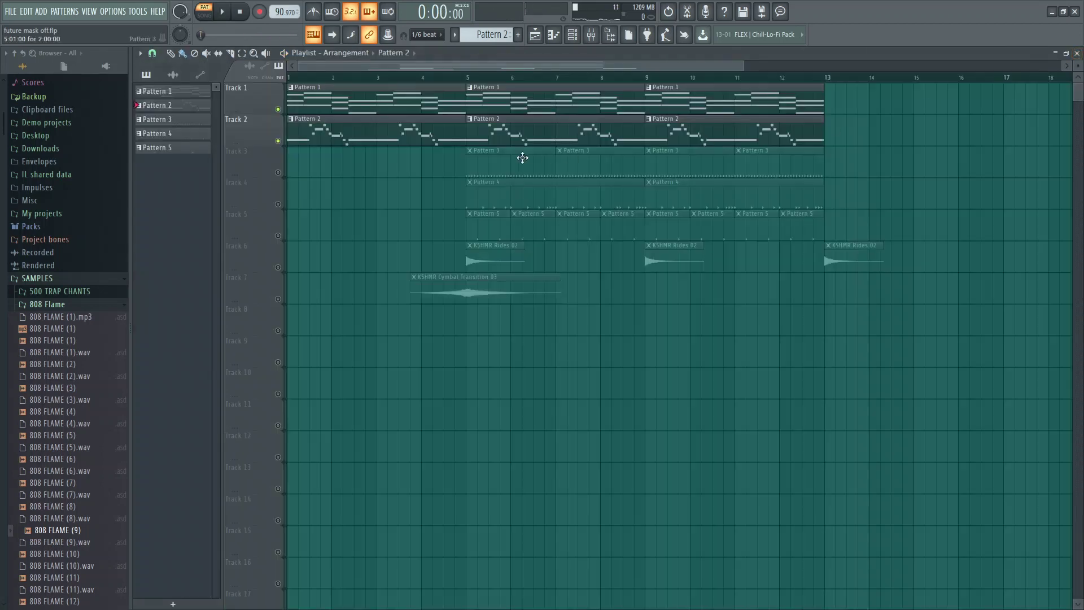
Step: Solo Track 3 in the playlist, unmute Tracks 4, 5, 6, 7 and 2, and play back the arrangement
{"action": "right_click", "coordinate": [278, 173]}
{"action": "left_click", "coordinate": [278, 204]}
{"action": "left_click", "coordinate": [278, 236]}
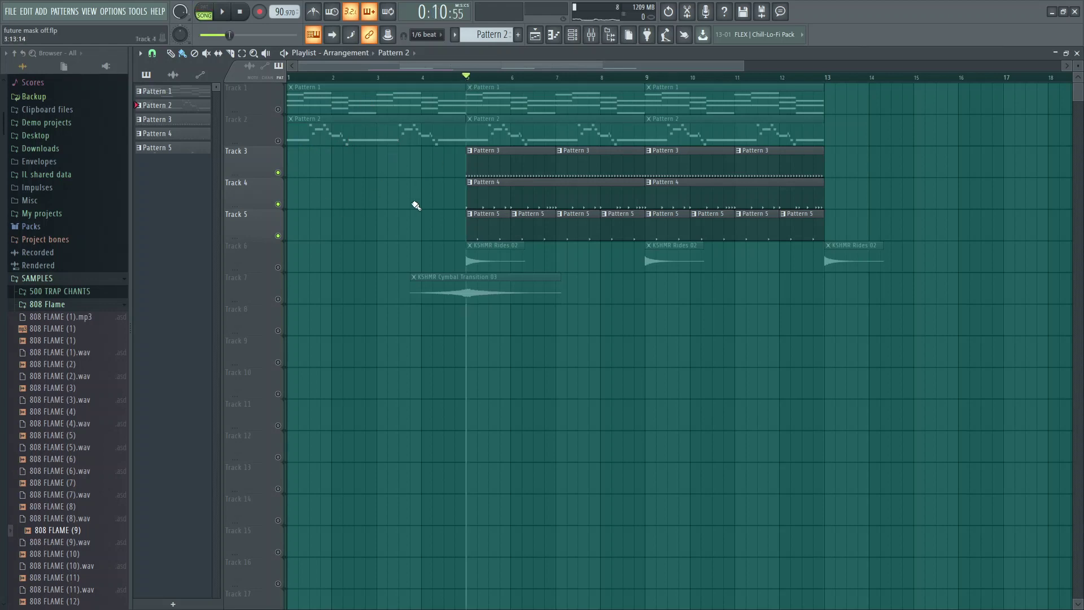
{"action": "scroll", "coordinate": [416, 206], "scroll_direction": "up", "scroll_amount": 3}
{"action": "left_click", "coordinate": [277, 268]}
{"action": "left_click", "coordinate": [277, 299]}
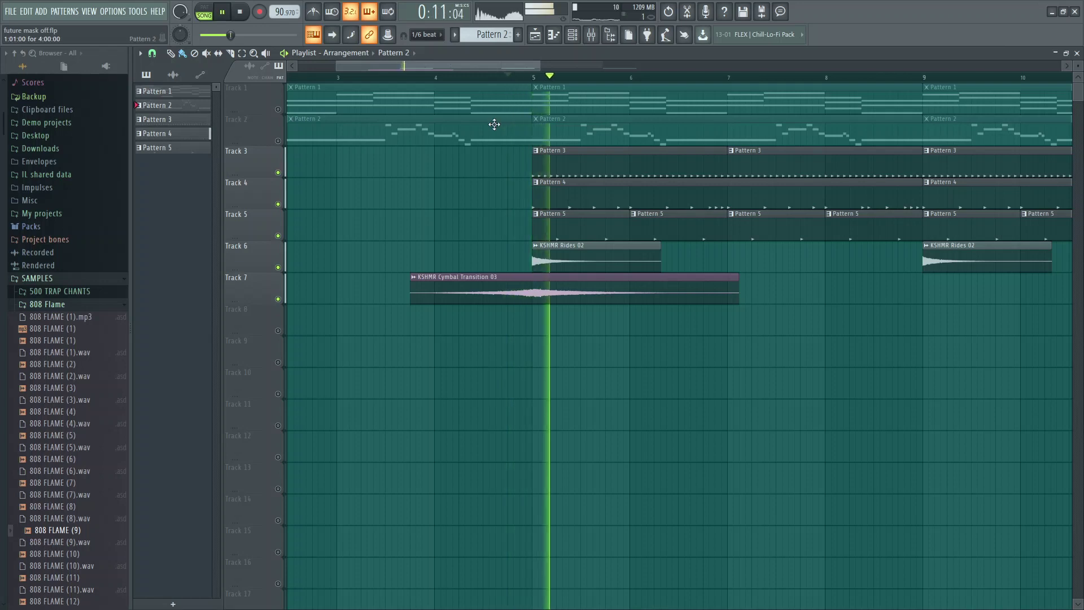
{"action": "left_click", "coordinate": [278, 140]}
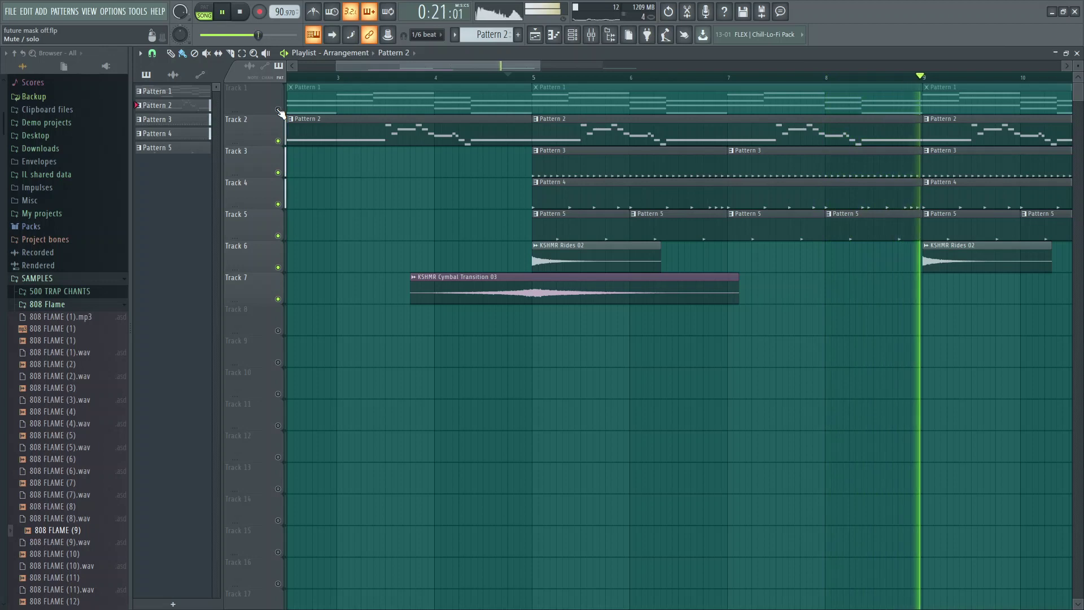
{"action": "key", "text": "space"}
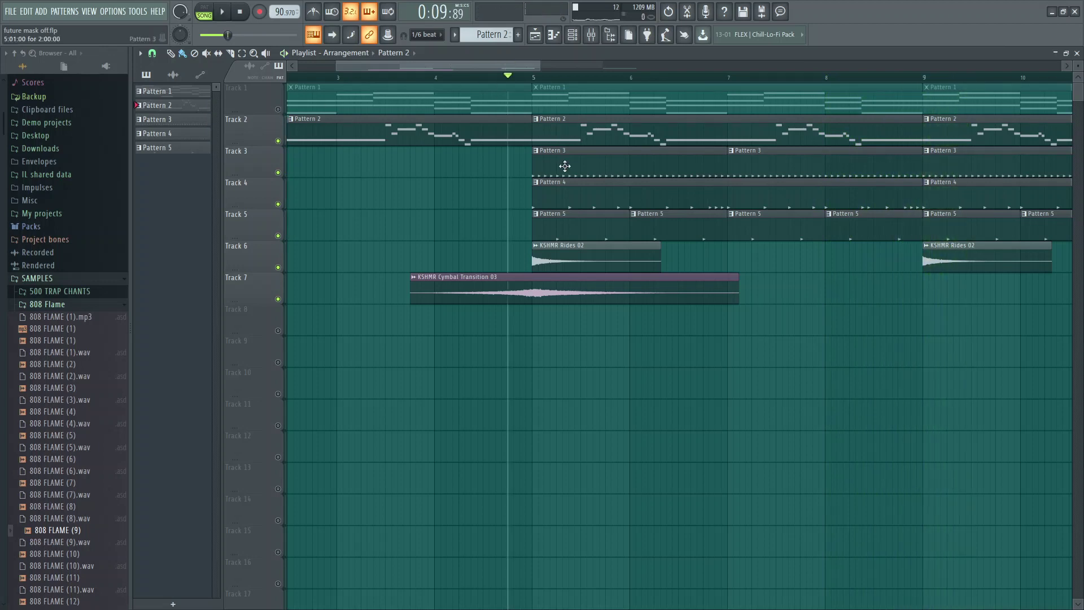
Step: Examine and play Pattern 3's Queen Hat notes in the piano roll, and return to the playlist
{"action": "double_click", "coordinate": [566, 169]}
{"action": "key", "text": "space"}
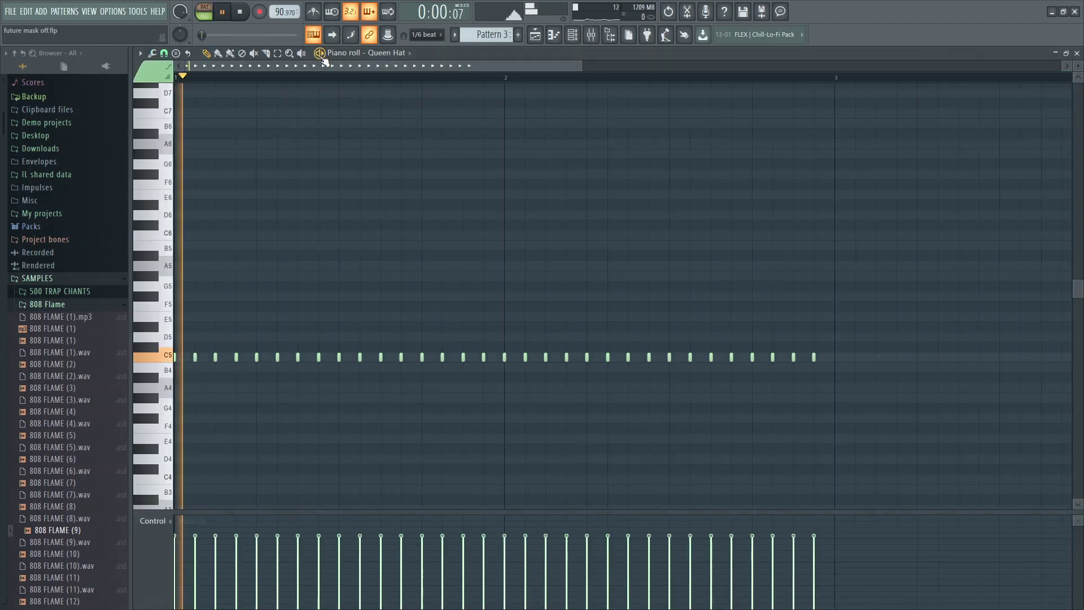
{"action": "left_click", "coordinate": [1076, 53]}
{"action": "key", "text": "space"}
Step: Play Pattern 4's 808 FLAME (9) notes in the piano roll, and show the pattern's steps in the channel rack
{"action": "double_click", "coordinate": [612, 205]}
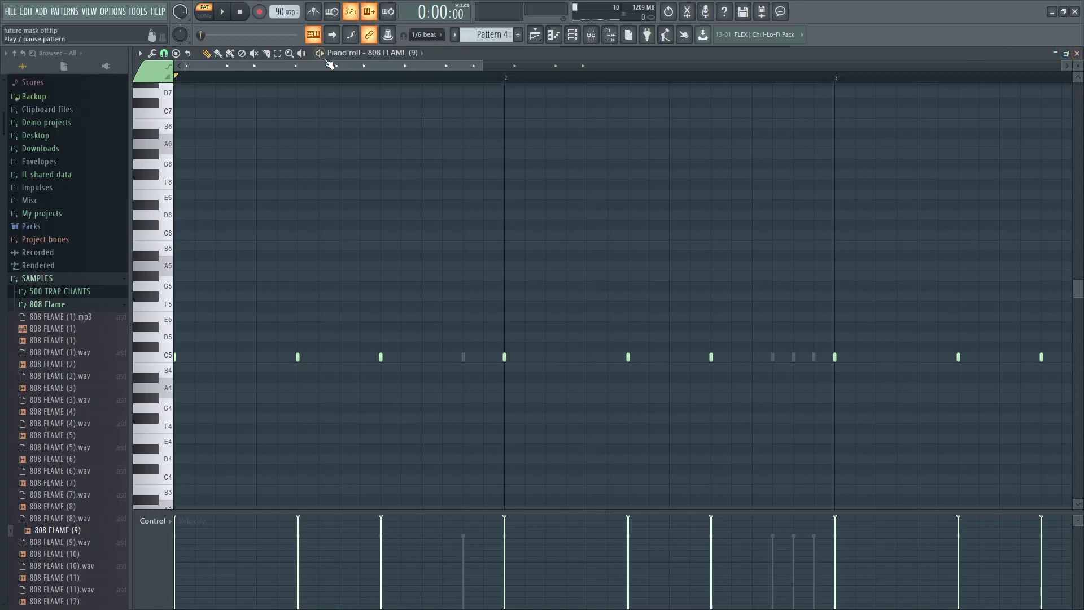
{"action": "key", "text": "space"}
{"action": "scroll", "coordinate": [630, 261], "scroll_direction": "down", "scroll_amount": 1}
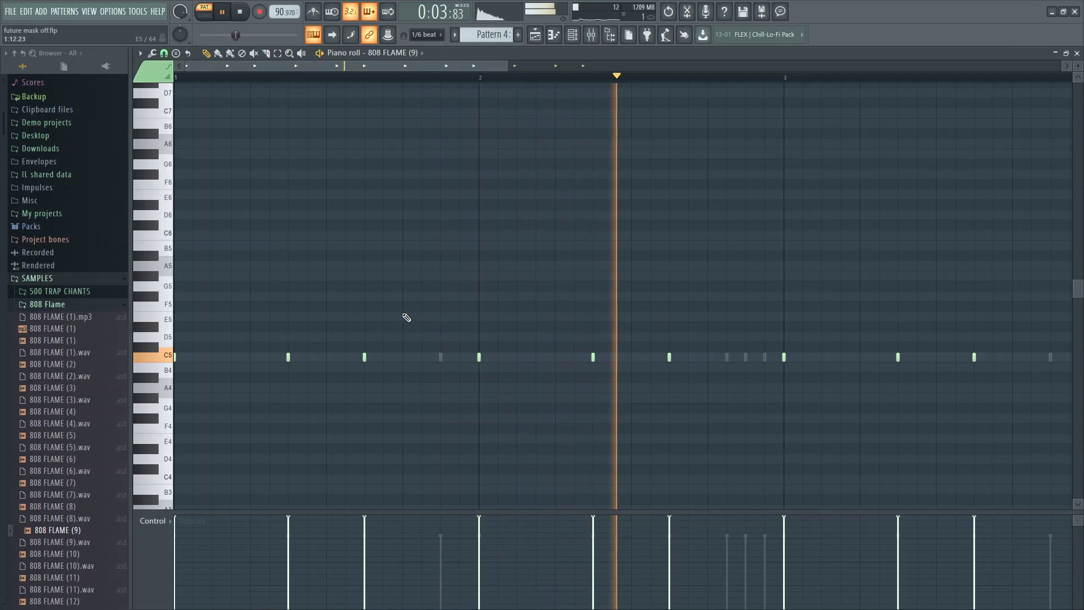
{"action": "scroll", "coordinate": [491, 307], "scroll_direction": "down", "scroll_amount": 1}
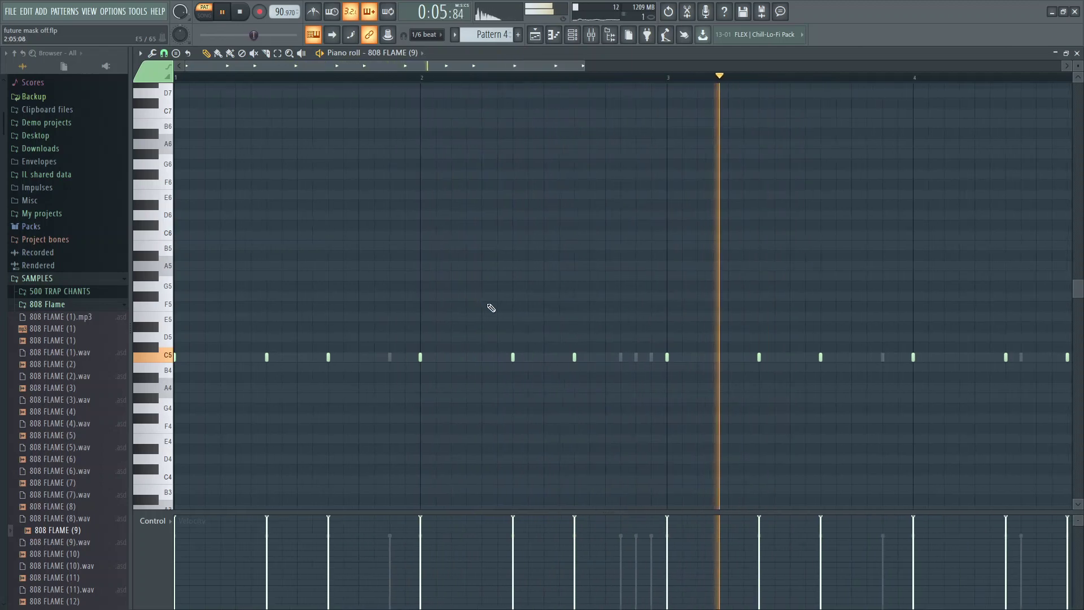
{"action": "scroll", "coordinate": [539, 370], "scroll_direction": "down", "scroll_amount": 2}
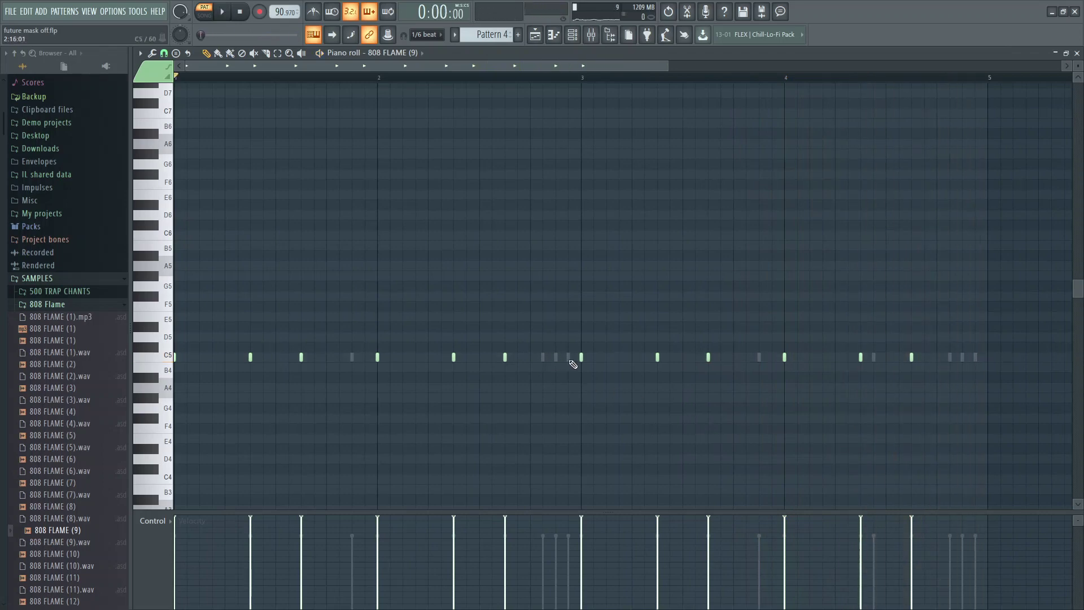
{"action": "left_click", "coordinate": [1077, 53]}
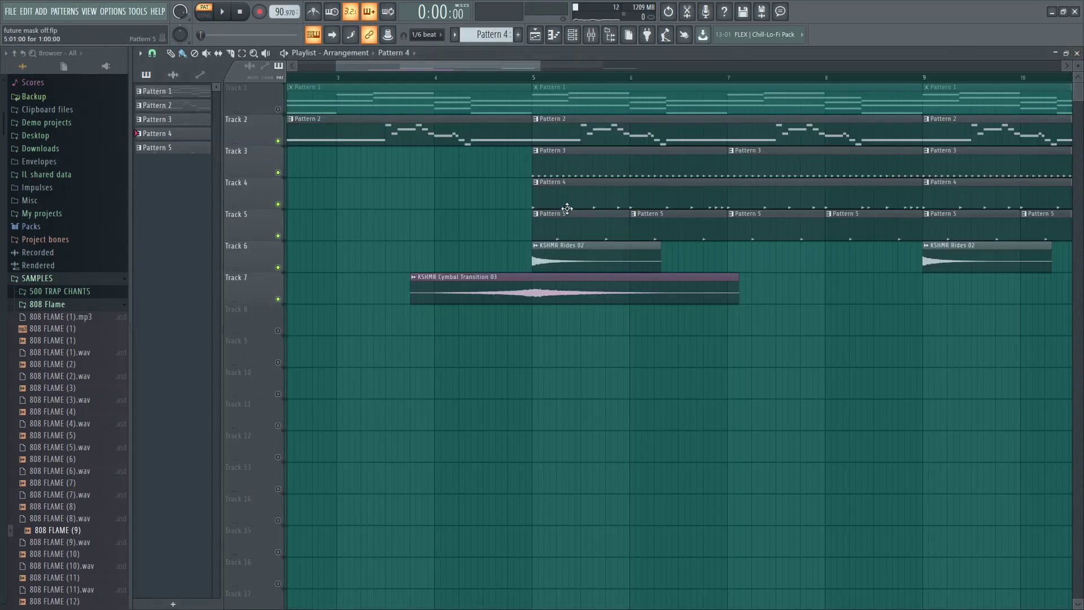
{"action": "left_click", "coordinate": [572, 36]}
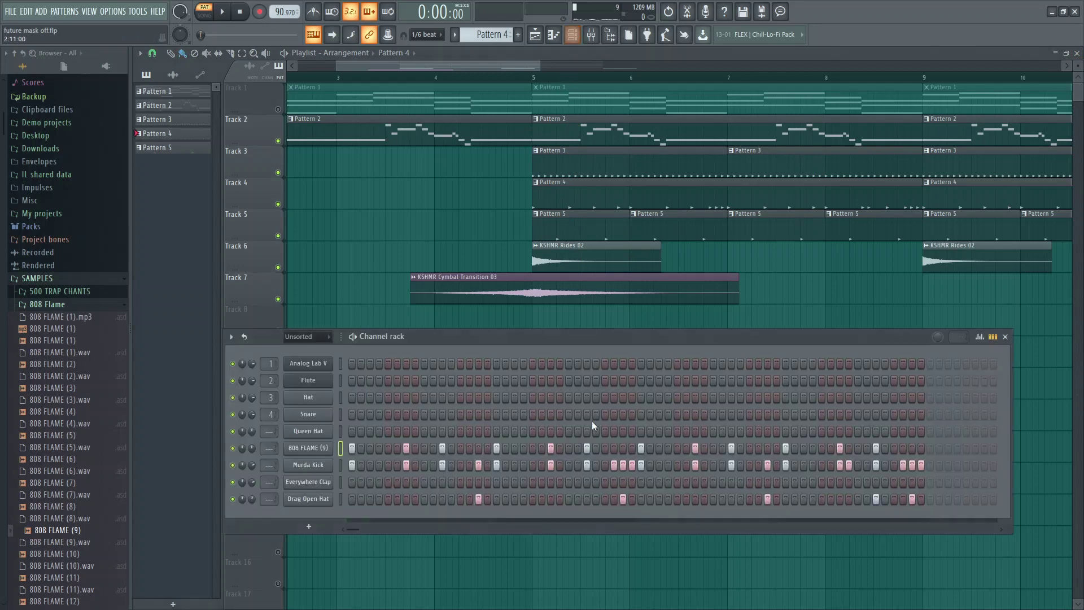
Step: Open Pattern 4's Murda Kick notes in the piano roll, play them through to the end, and close the piano roll
{"action": "right_click", "coordinate": [320, 473]}
{"action": "left_click", "coordinate": [358, 449]}
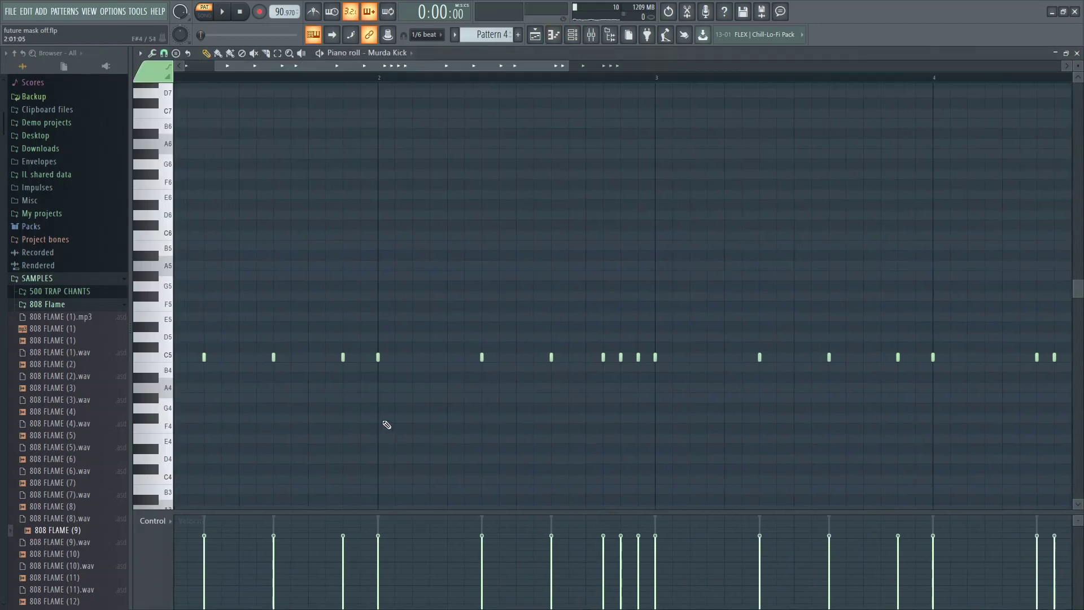
{"action": "scroll", "coordinate": [290, 71], "scroll_direction": "left", "scroll_amount": 2}
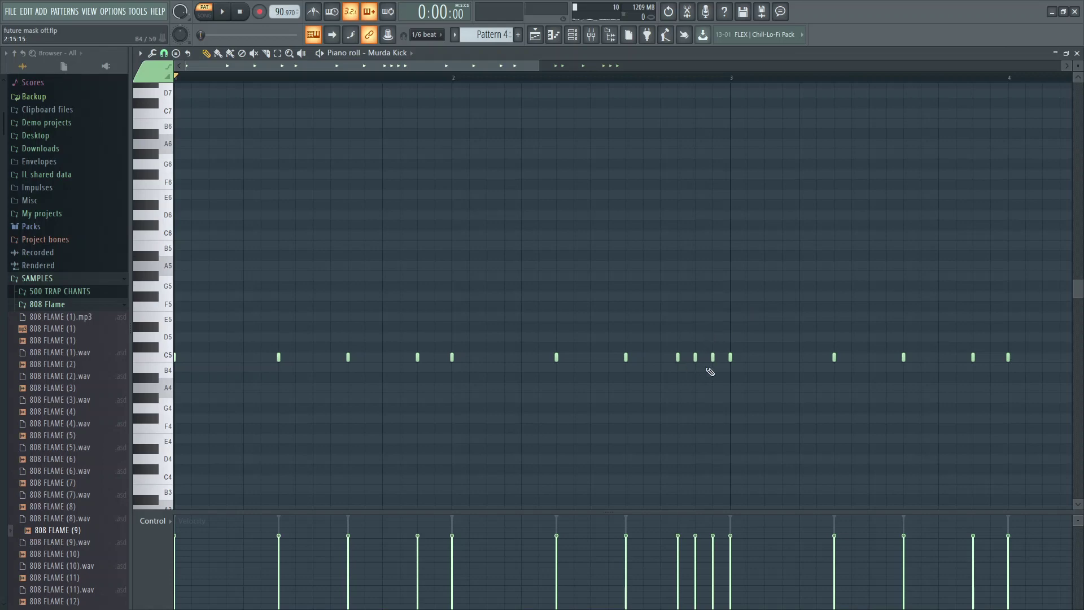
{"action": "key", "text": "space"}
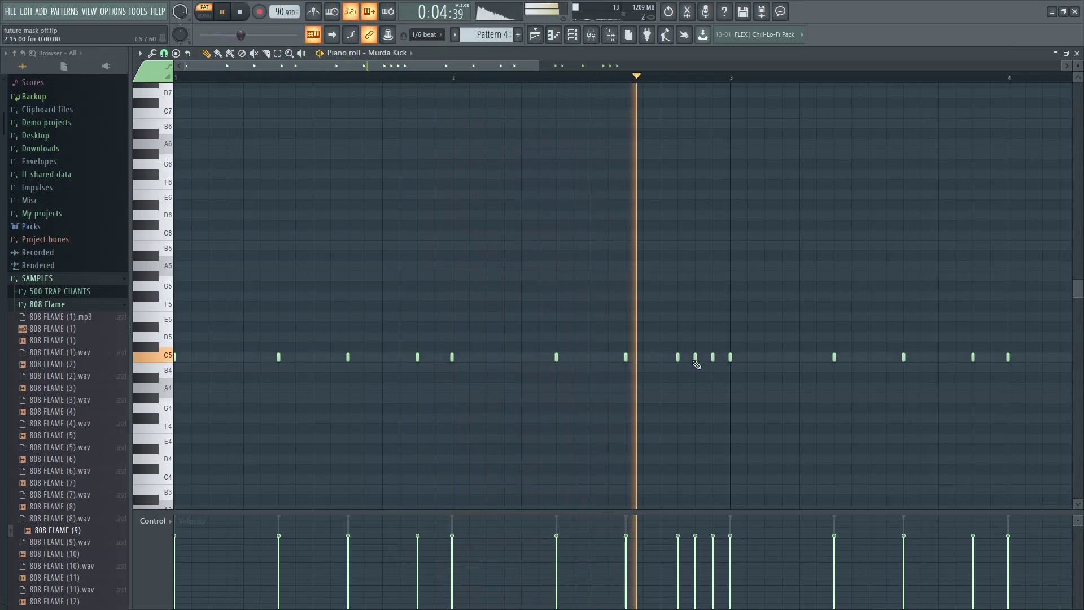
{"action": "scroll", "coordinate": [564, 68], "scroll_direction": "right", "scroll_amount": 4}
{"action": "left_click_drag", "start_coordinate": [564, 68], "coordinate": [684, 83]}
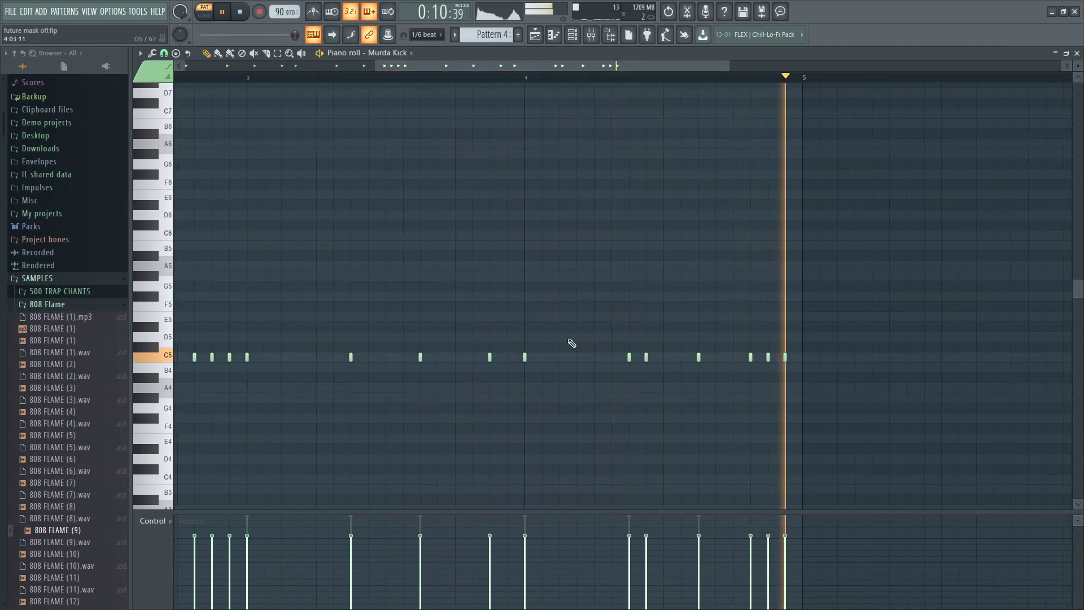
{"action": "left_click", "coordinate": [1077, 53]}
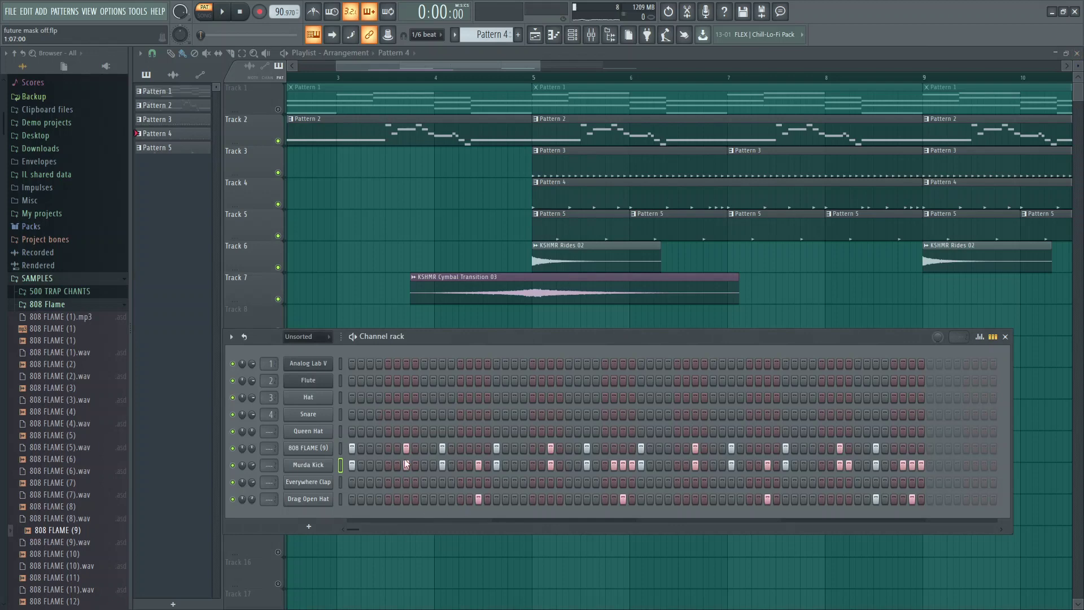
Step: Examine Pattern 4's Drag Open Hat notes across all four bars in the piano roll, and return to the channel rack
{"action": "right_click", "coordinate": [326, 500]}
{"action": "left_click", "coordinate": [375, 449]}
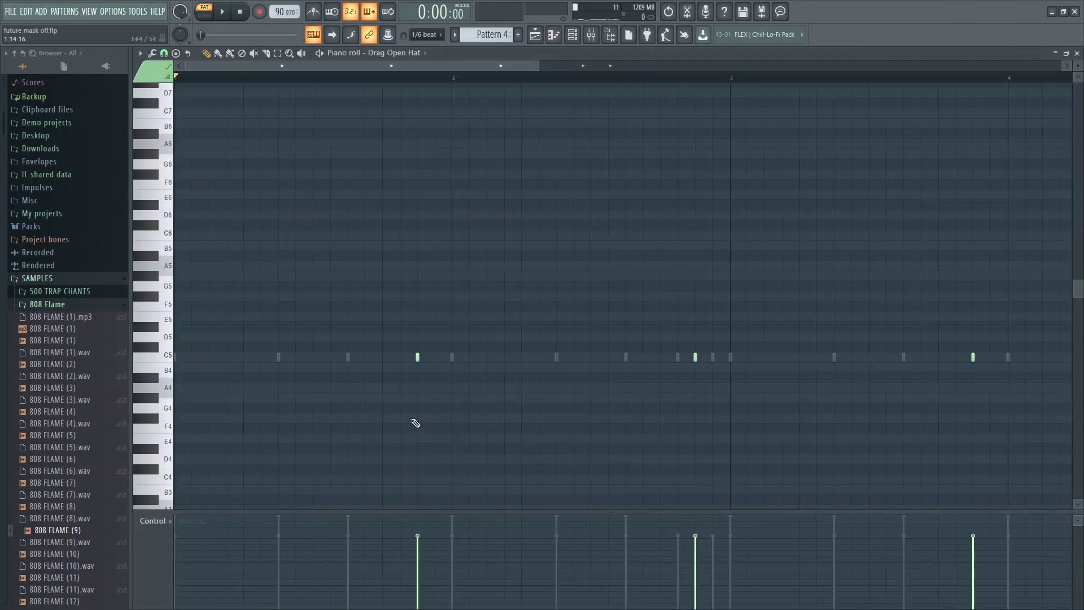
{"action": "scroll", "coordinate": [392, 380], "scroll_direction": "down", "scroll_amount": 2}
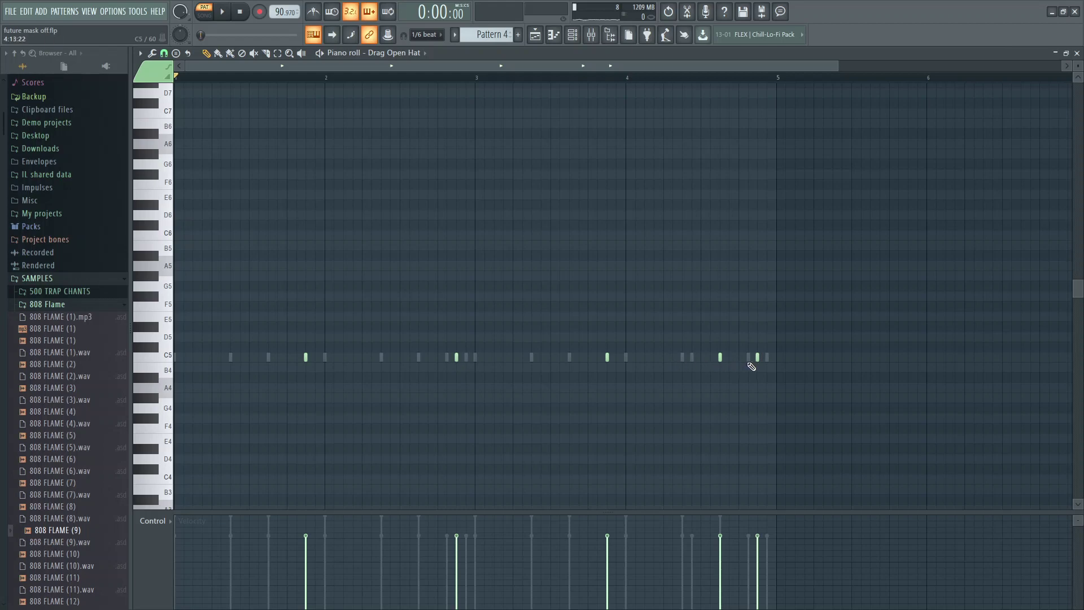
{"action": "scroll", "coordinate": [757, 356], "scroll_direction": "up", "scroll_amount": 3}
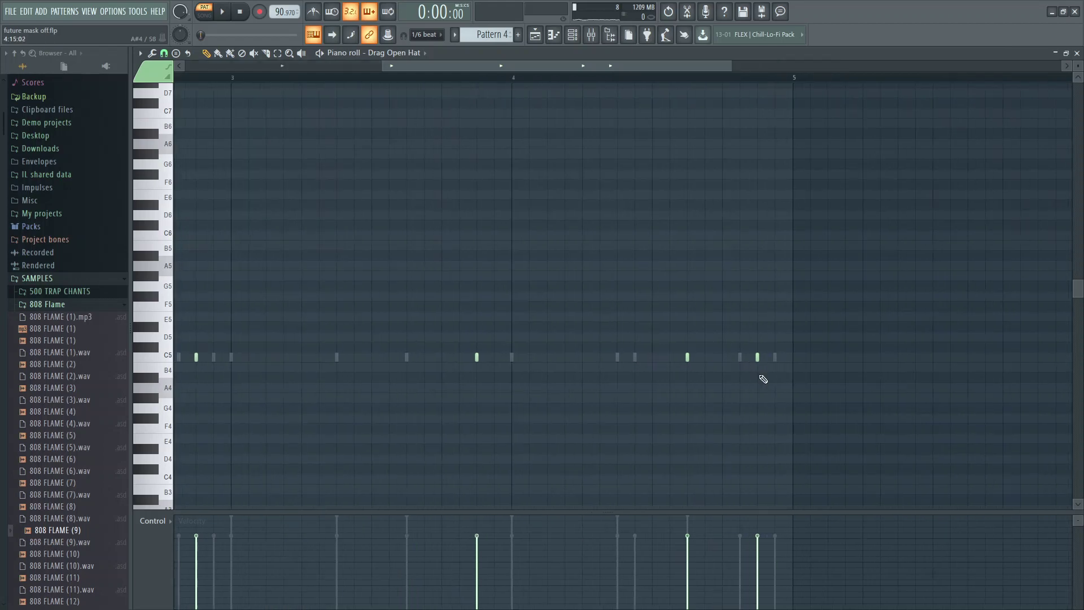
{"action": "left_click", "coordinate": [1076, 52]}
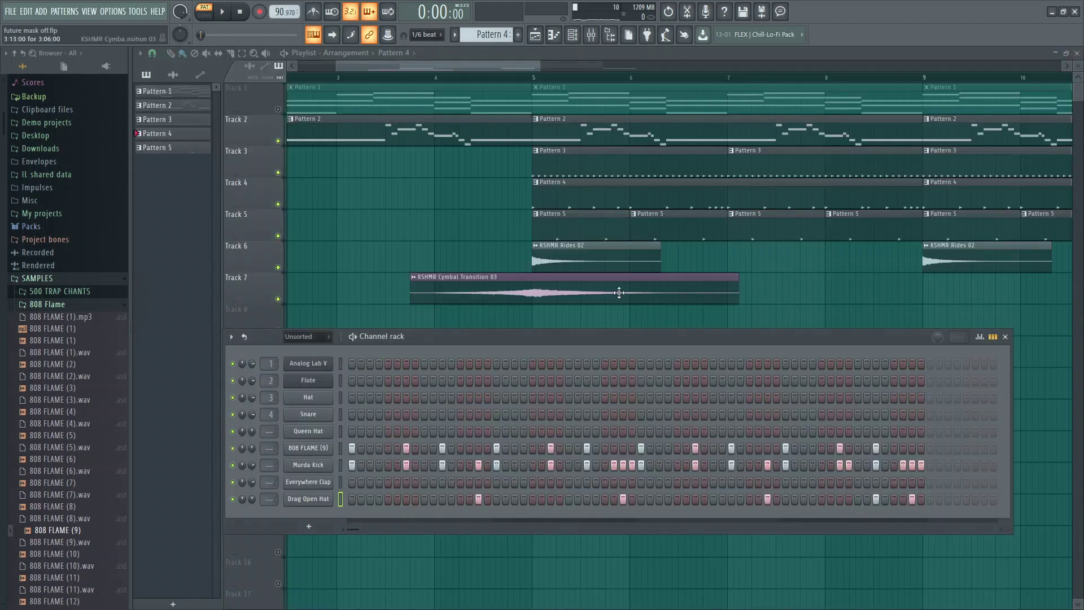
Step: Play Pattern 5's Everywhere Clap notes in the piano roll, and return to the playlist with the channel rack hidden and Track 1 unmuted
{"action": "double_click", "coordinate": [574, 227]}
{"action": "key", "text": "space"}
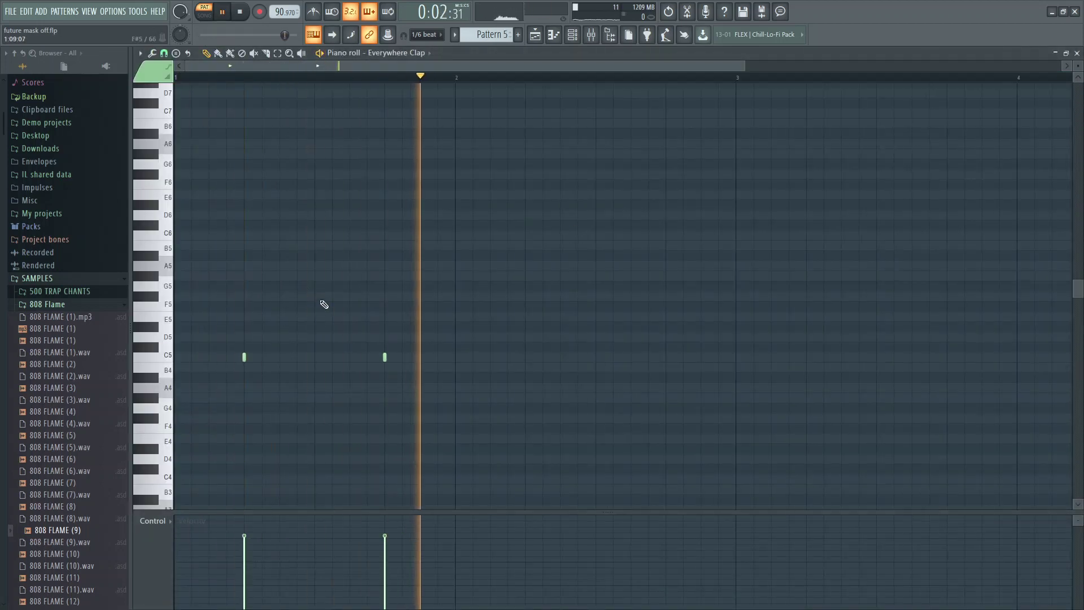
{"action": "key", "text": "space"}
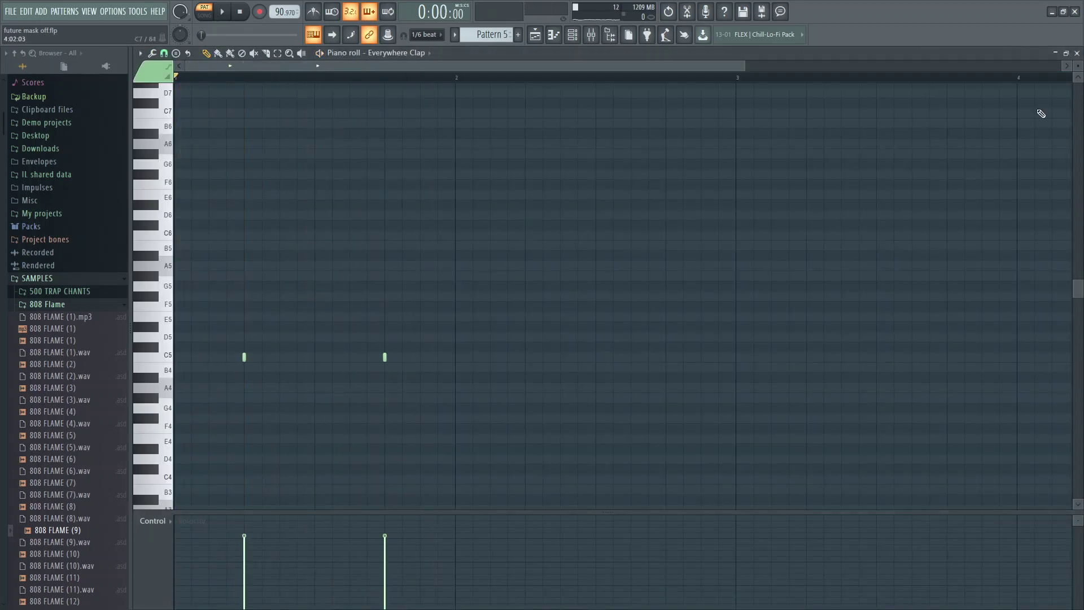
{"action": "left_click", "coordinate": [1076, 53]}
{"action": "key", "text": "F6"}
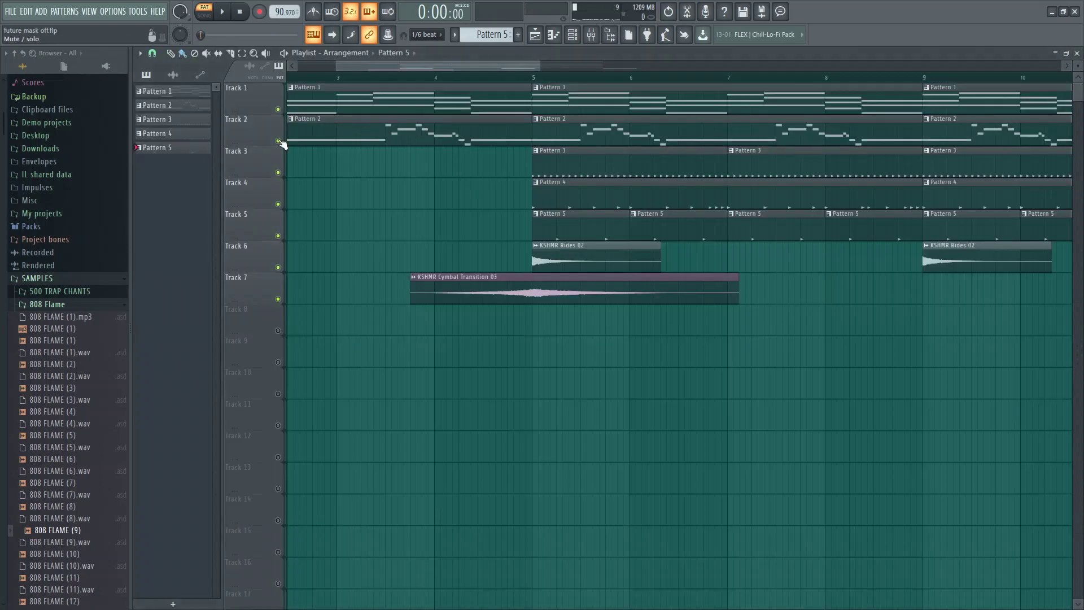
Step: Show the whole arrangement in the playlist and play it in song mode from just after bar 4 through the drum section
{"action": "scroll", "coordinate": [285, 119], "scroll_direction": "down", "scroll_amount": 6}
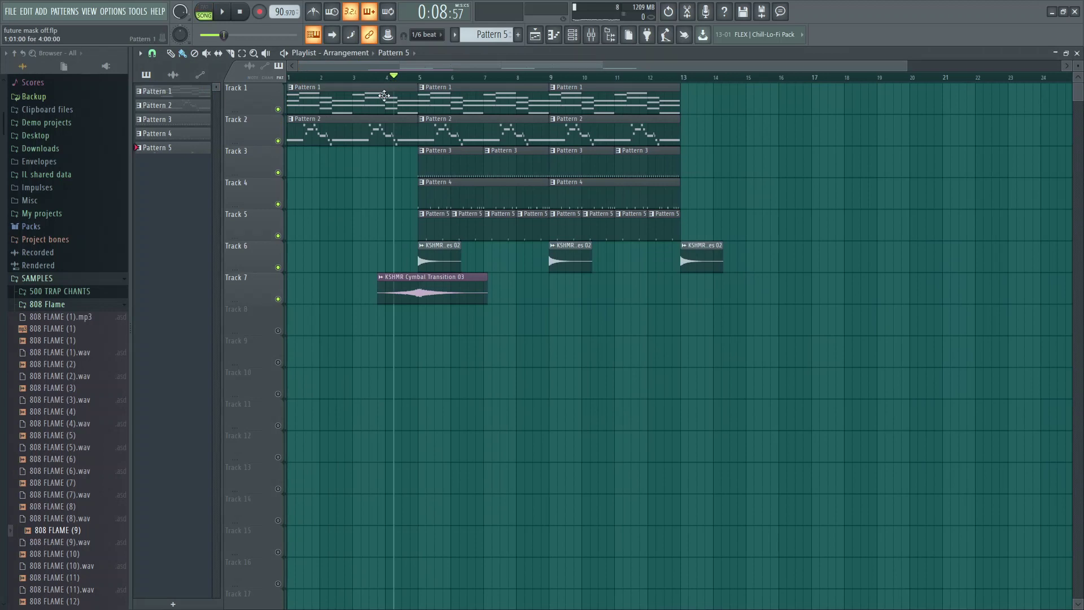
{"action": "key", "text": "space"}
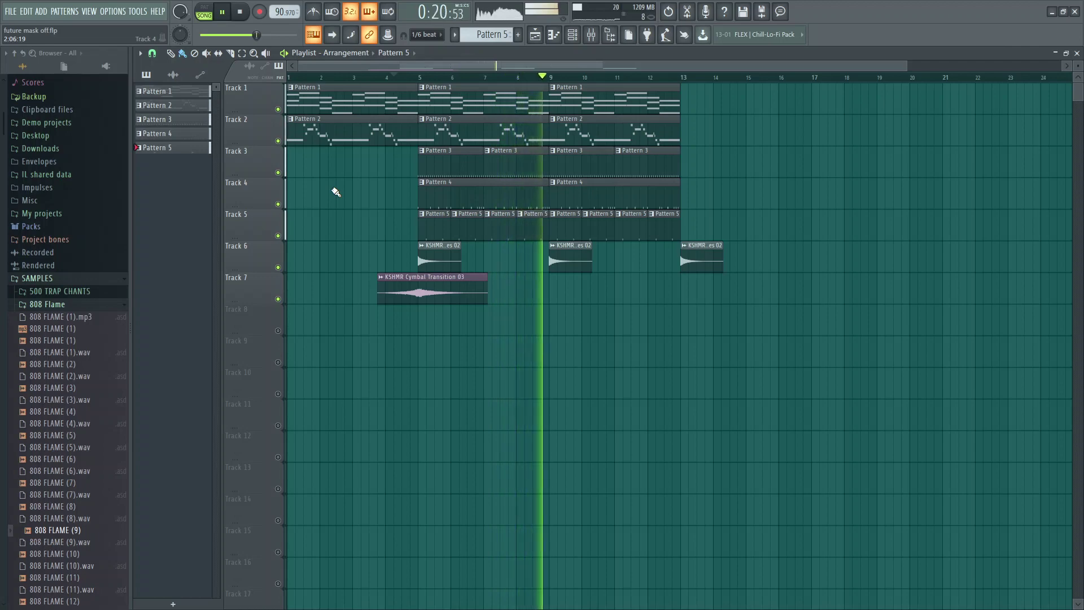
{"action": "key", "text": "space"}
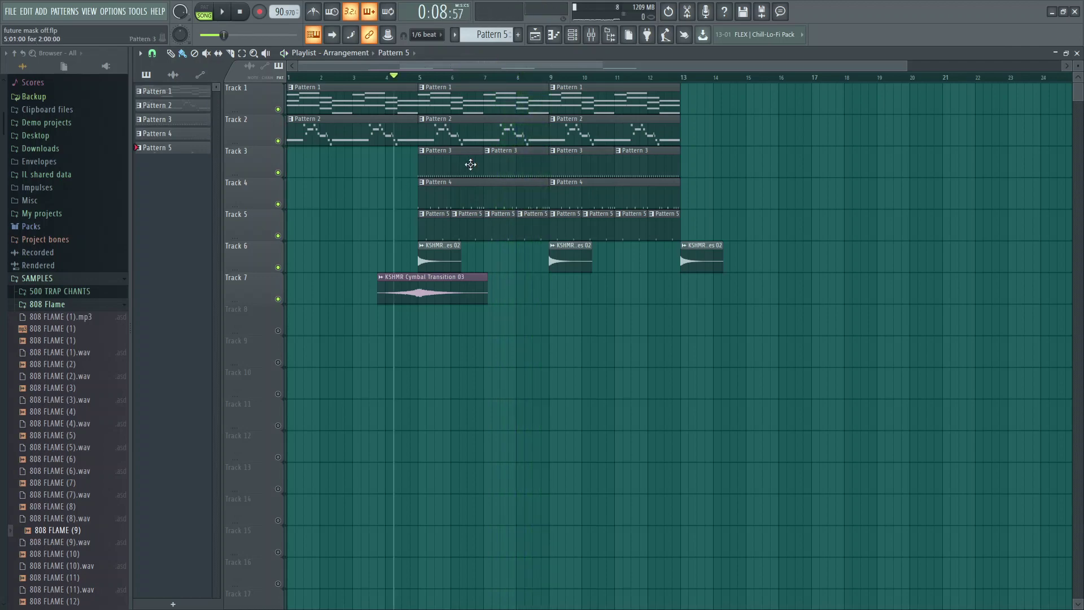
{"action": "scroll", "coordinate": [471, 164], "scroll_direction": "up", "scroll_amount": 3, "text": "ctrl"}
{"action": "scroll", "coordinate": [363, 182], "scroll_direction": "left", "scroll_amount": 3}
{"action": "scroll", "coordinate": [366, 186], "scroll_direction": "down", "scroll_amount": 3, "text": "ctrl"}
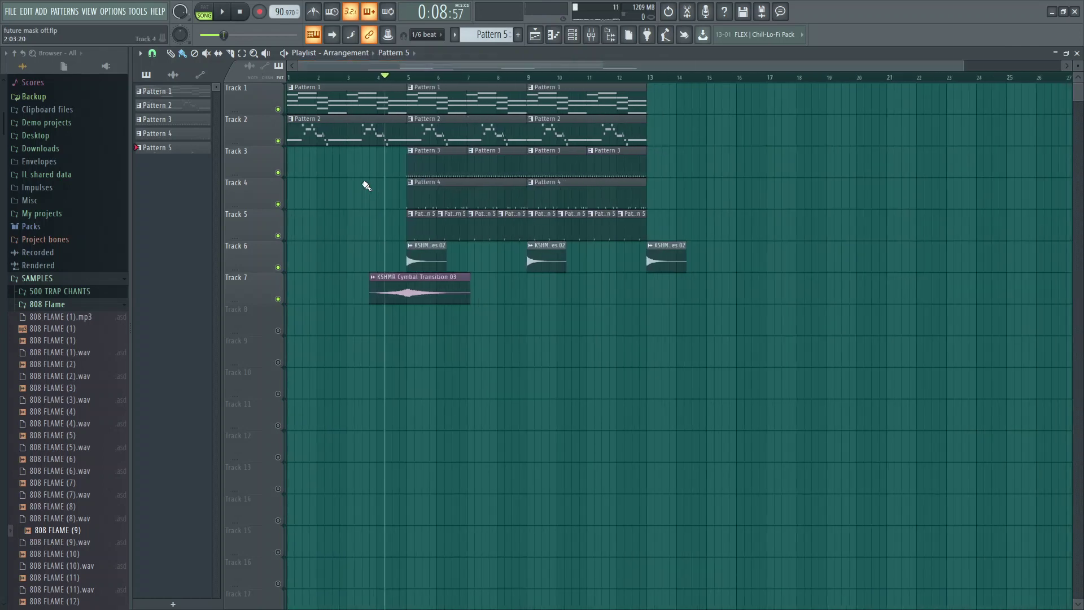